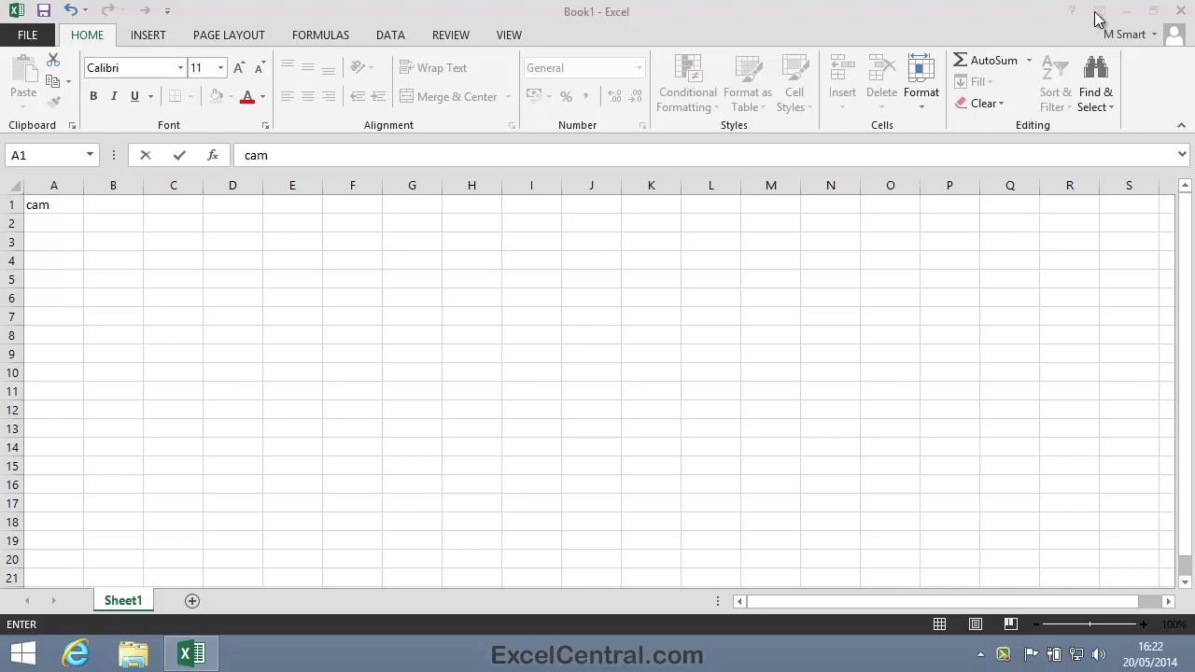
# Close the Book1 workbook that holds 'cam' in cell A1.
pyautogui.click(1184, 10)
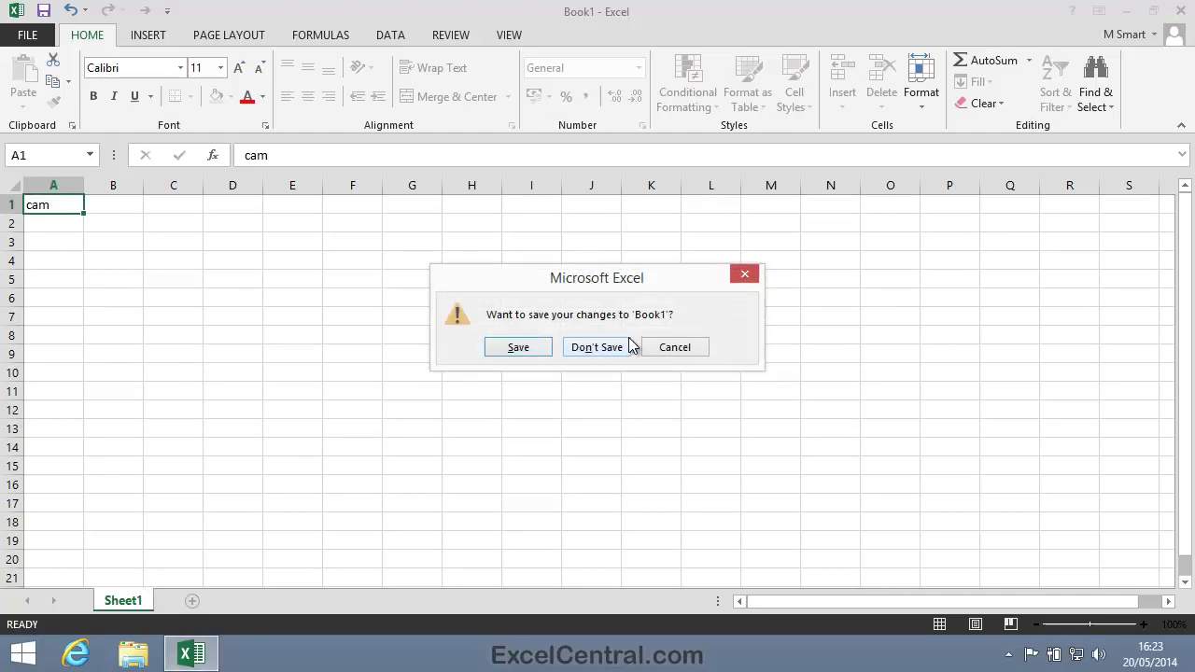
# Discard Book1's unsaved changes and relaunch Excel 2013 from the Start screen.
pyautogui.click(600, 344)
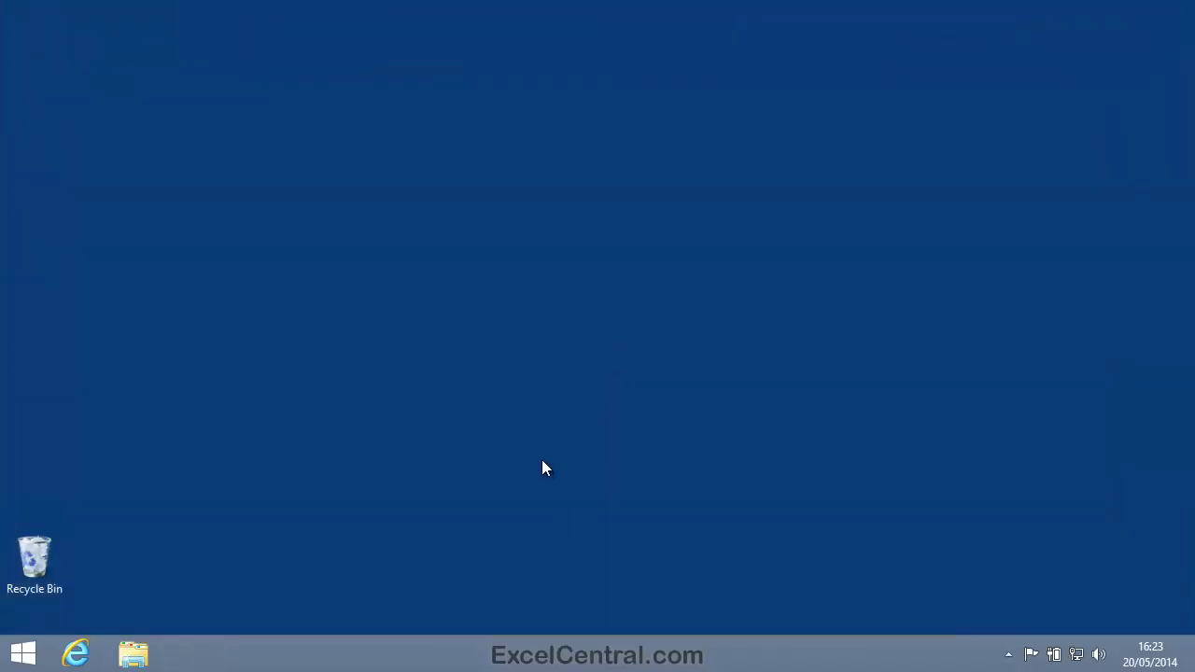
pyautogui.press('super')
pyautogui.click(187, 282)
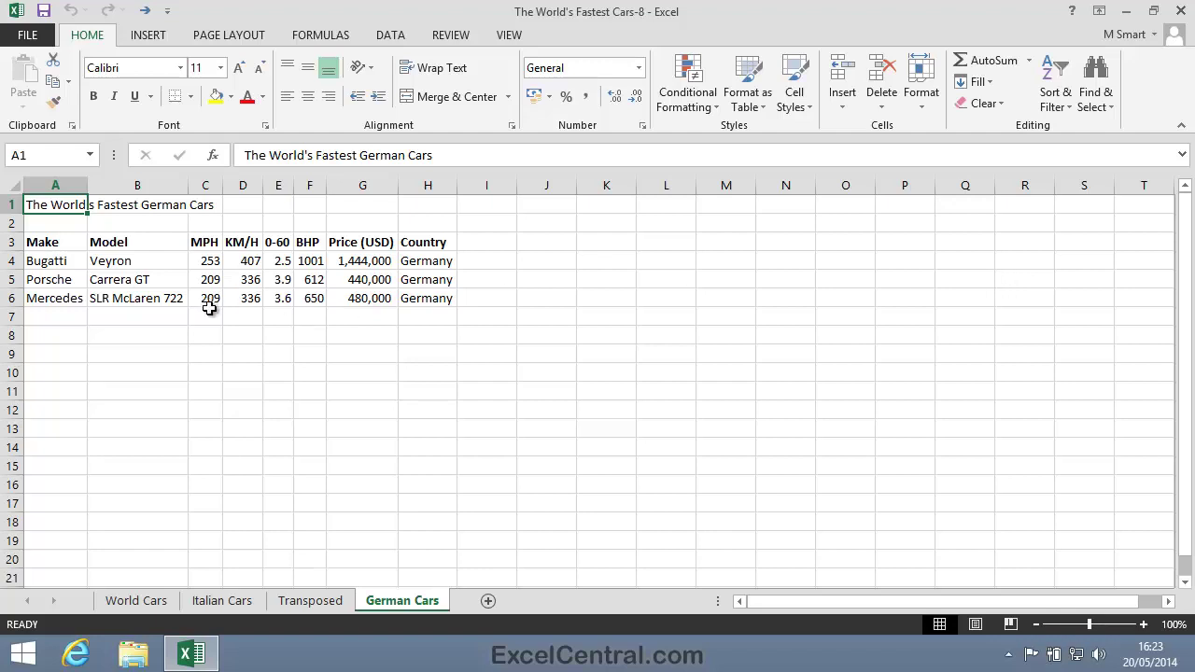
# On the World Cars sheet, enter a bold 'USA Cars' label in cell A17.
pyautogui.click(135, 600)
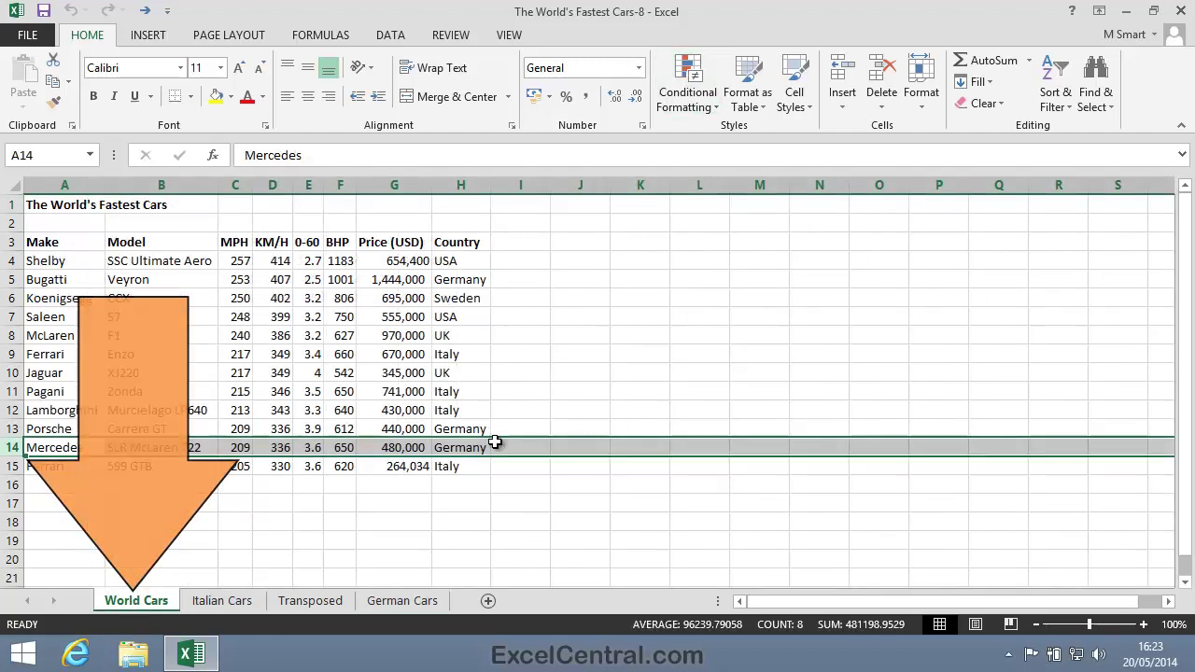
pyautogui.click(50, 505)
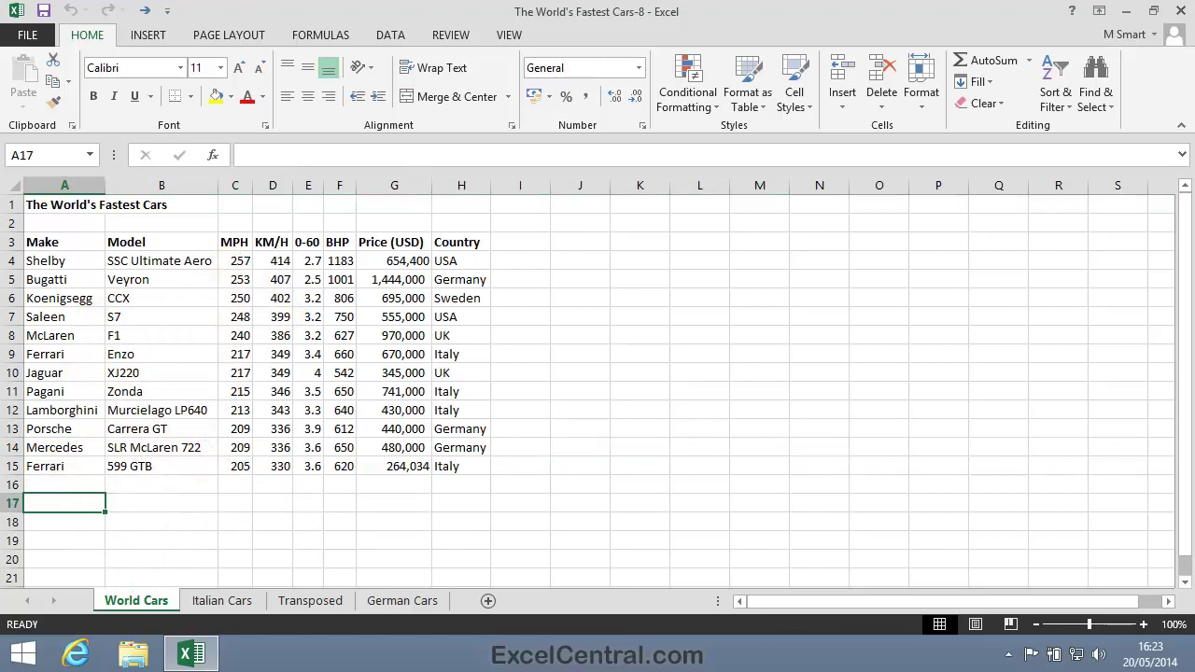
pyautogui.write('USA ')
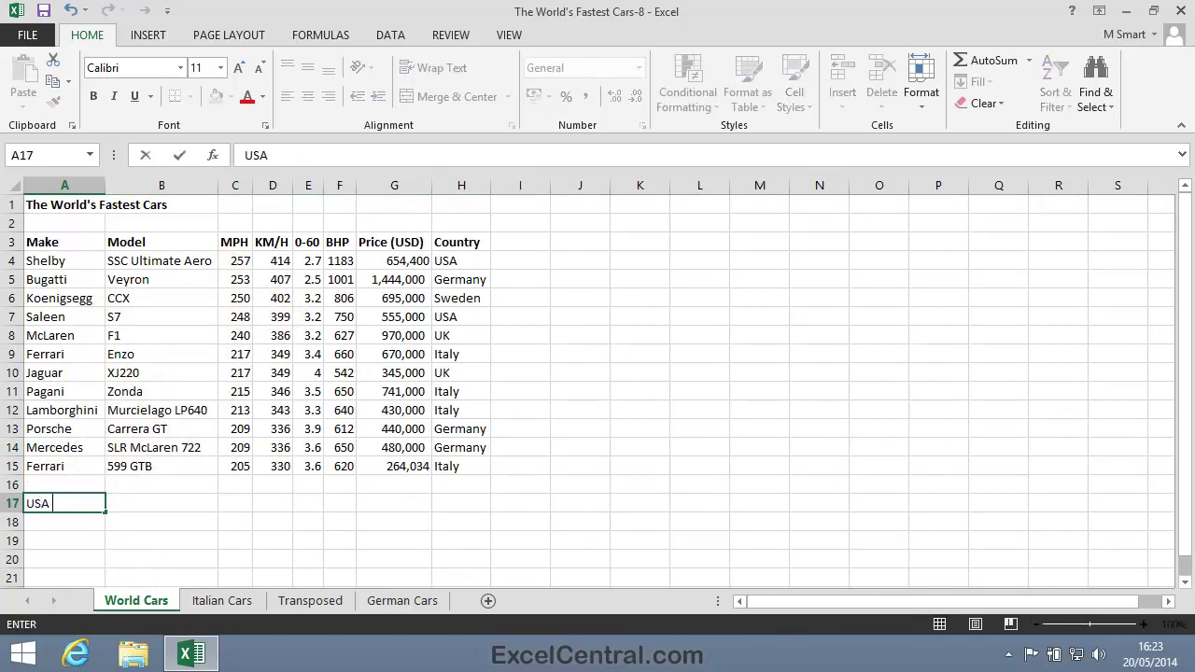
pyautogui.write('Cars')
pyautogui.press('Return')
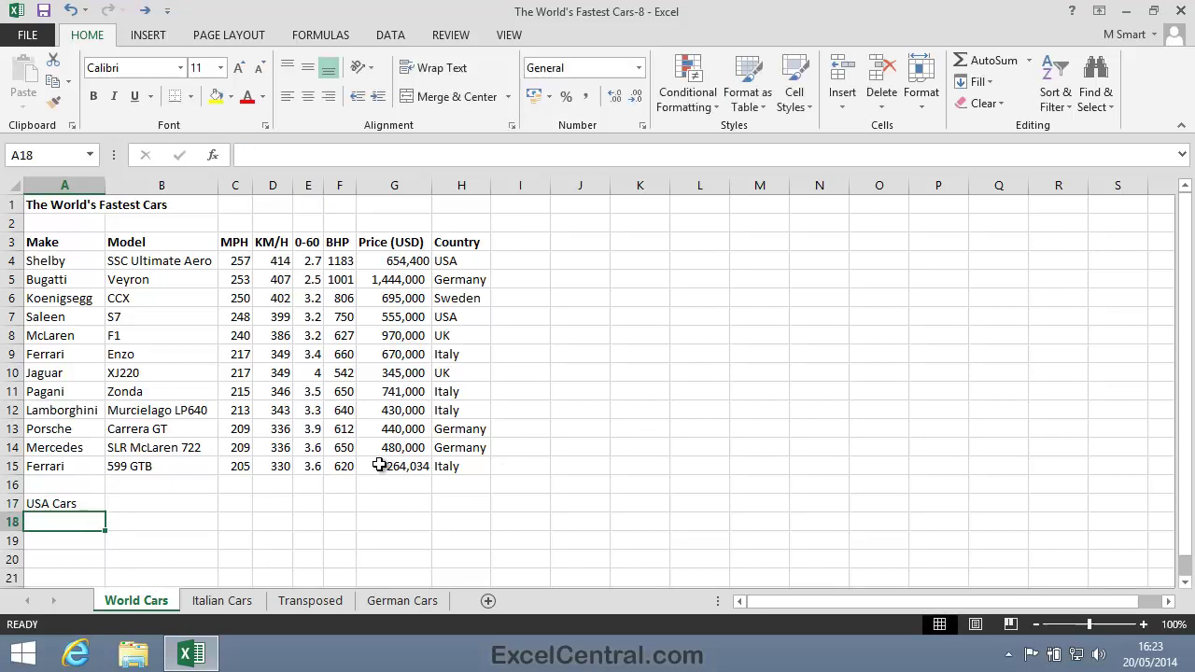
pyautogui.press('Up')
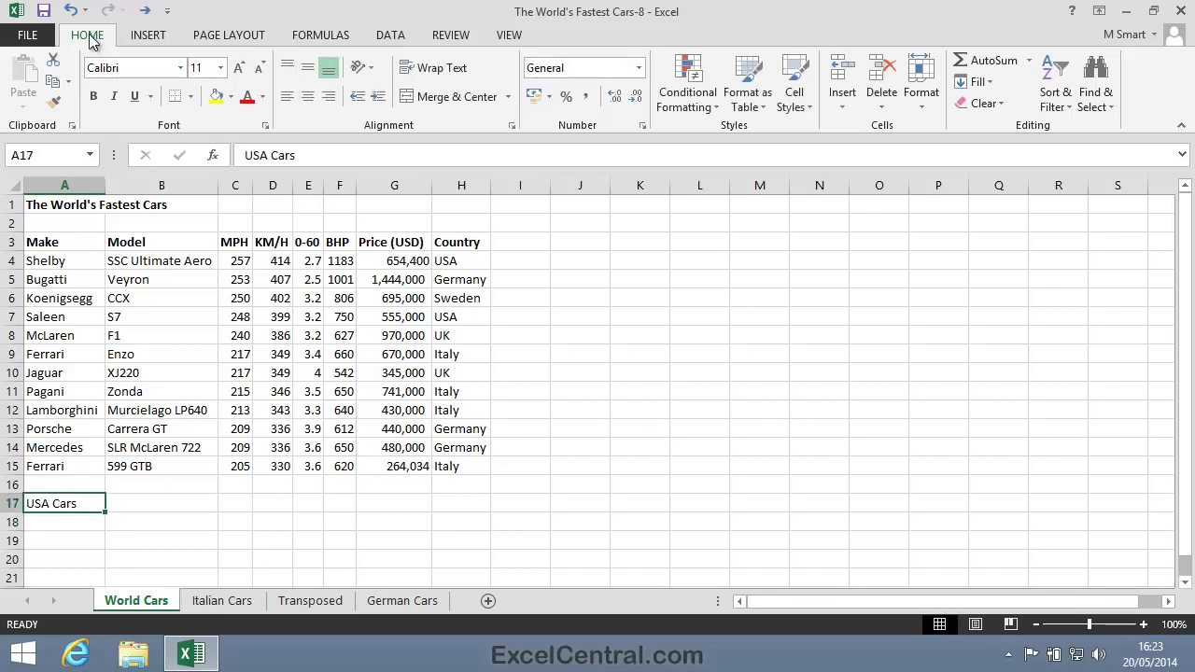
pyautogui.click(95, 96)
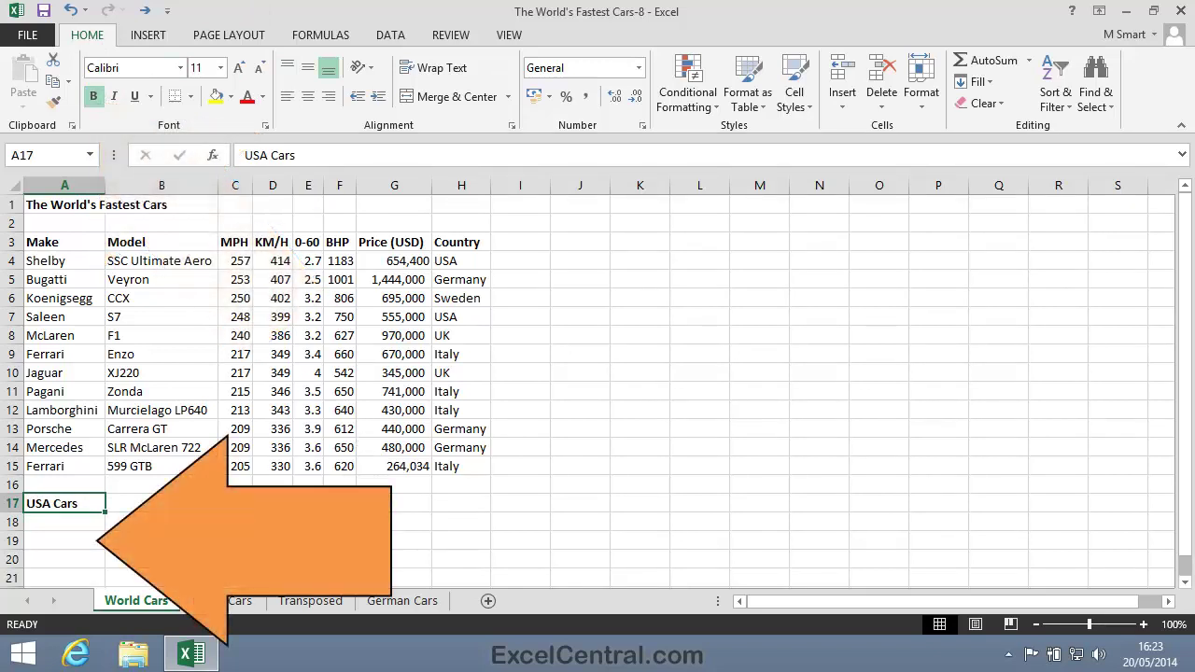
pyautogui.press('Down')
pyautogui.press('Down')
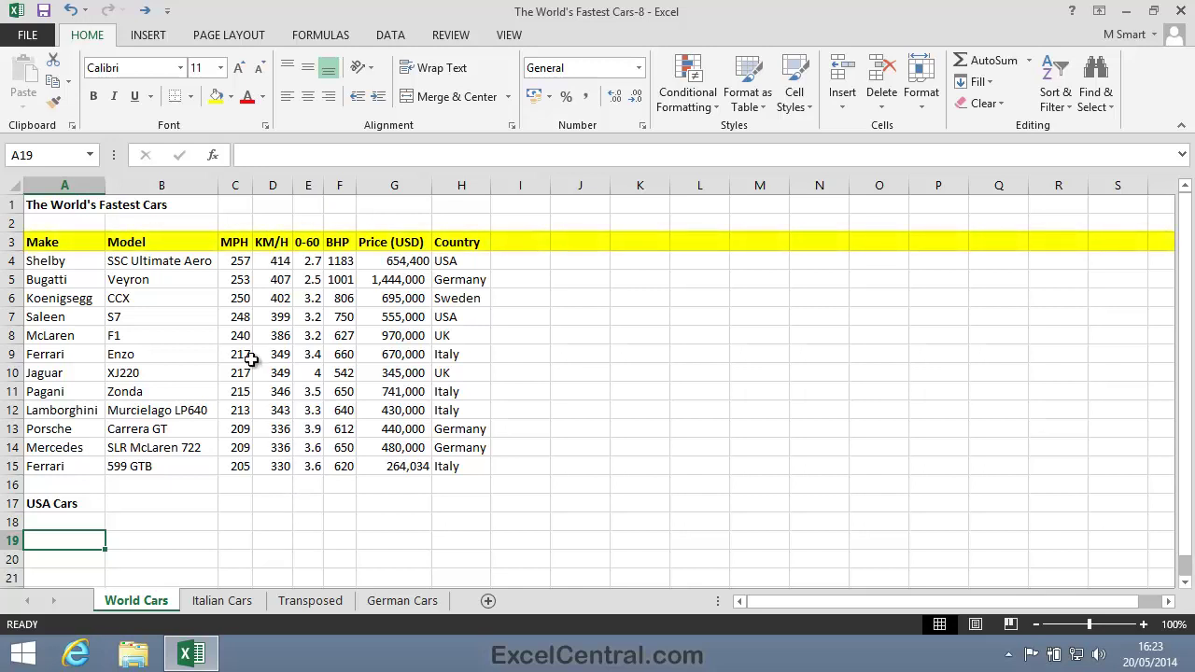
# Copy the column-heading row 3 into row 18.
pyautogui.click(12, 242)
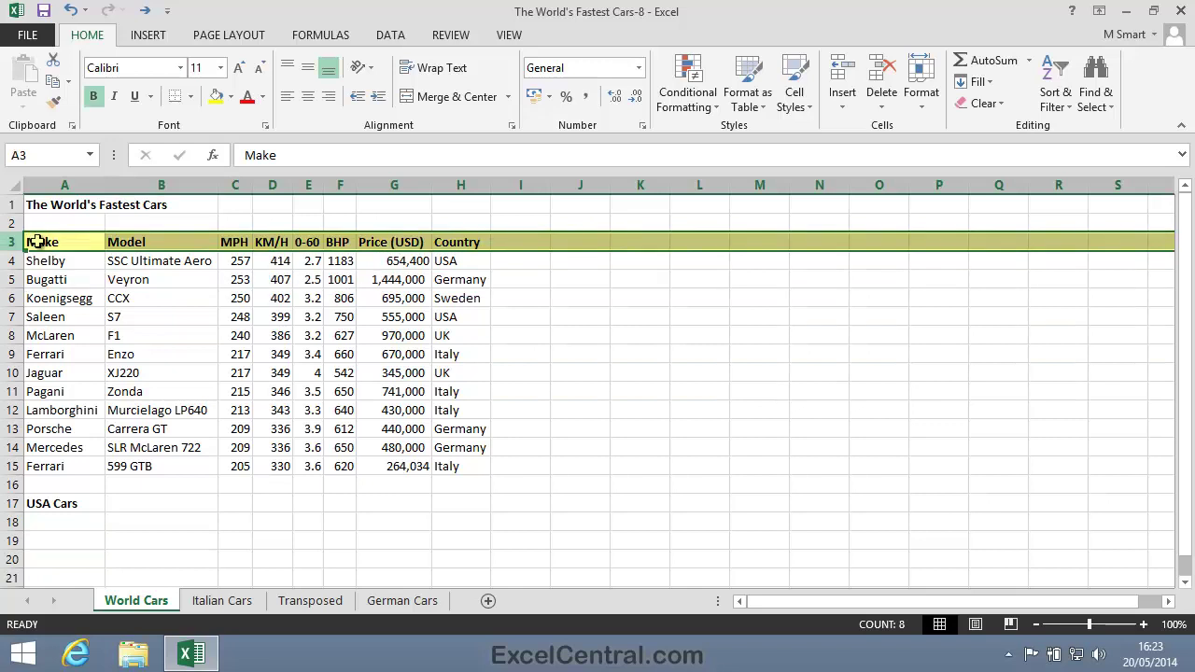
pyautogui.rightClick(99, 239)
pyautogui.click(162, 279)
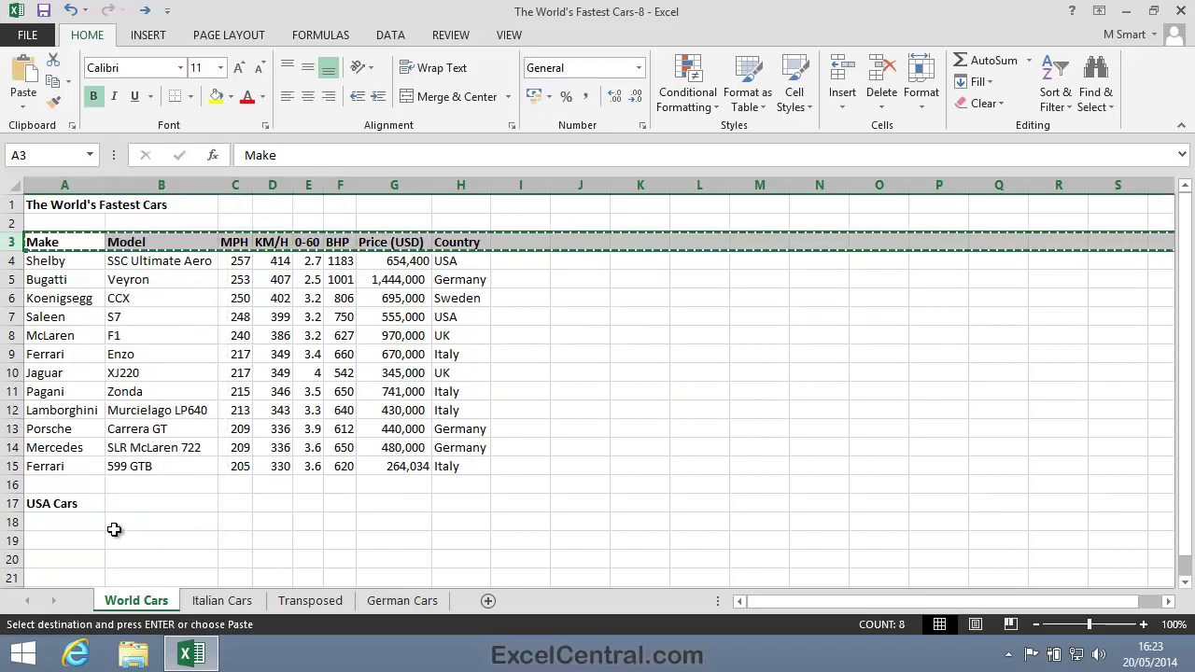
pyautogui.click(60, 524)
pyautogui.rightClick(60, 523)
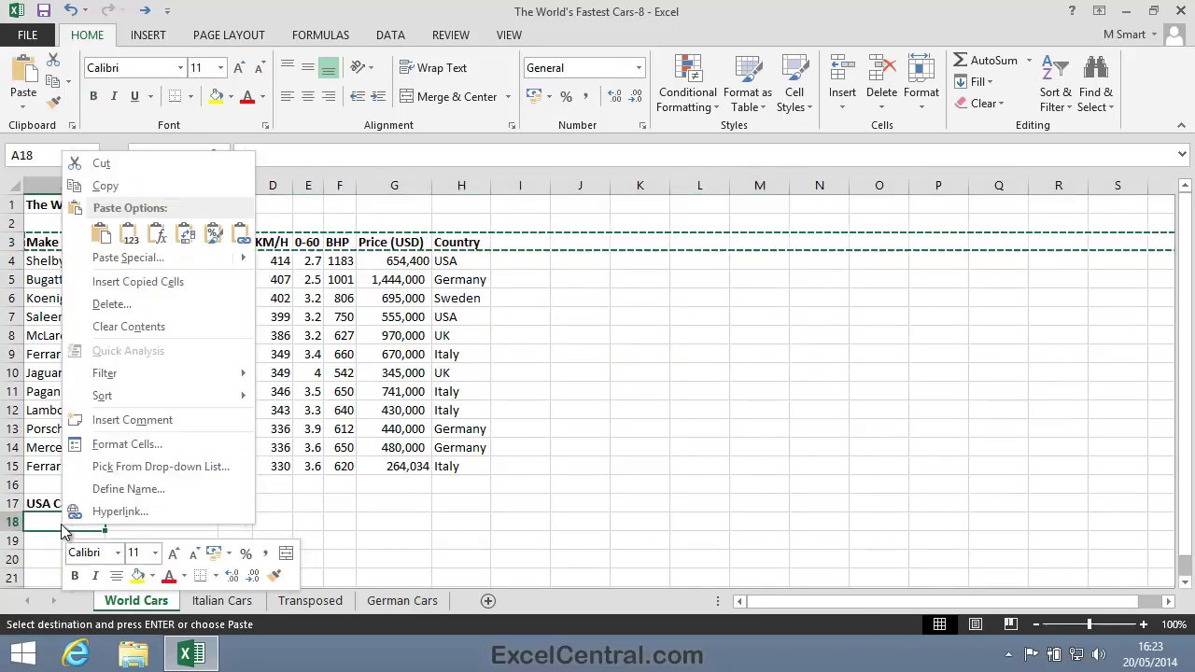
pyautogui.click(99, 231)
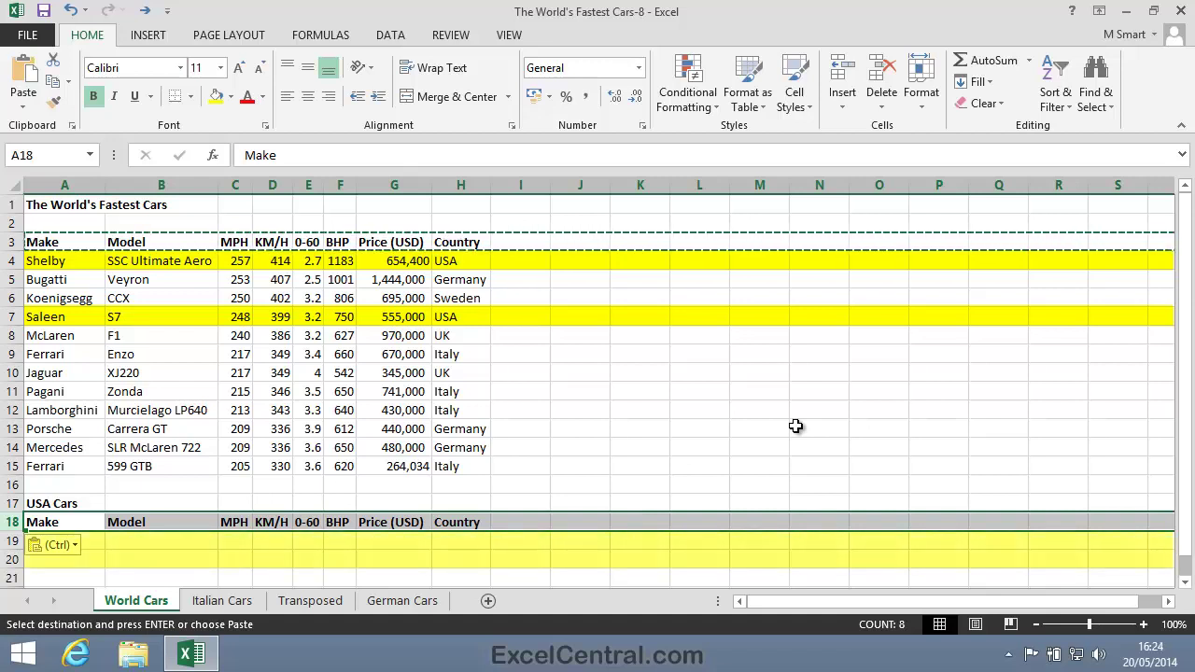
# Copy the Shelby row 4 into row 19.
pyautogui.click(9, 260)
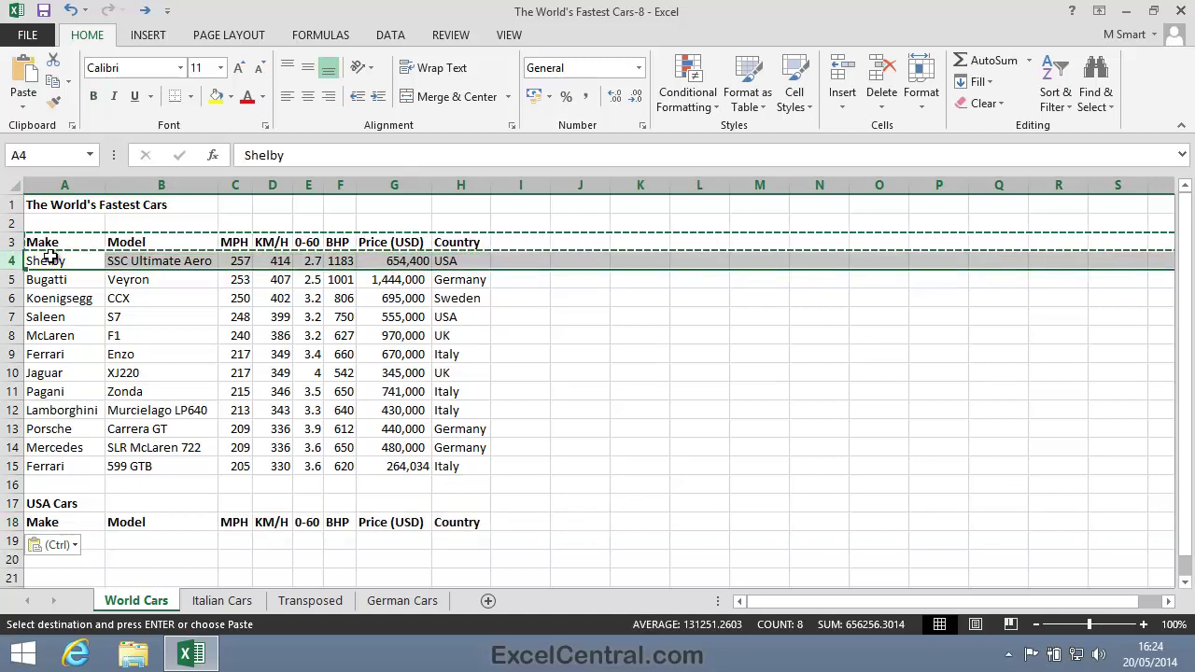
pyautogui.rightClick(50, 258)
pyautogui.click(89, 288)
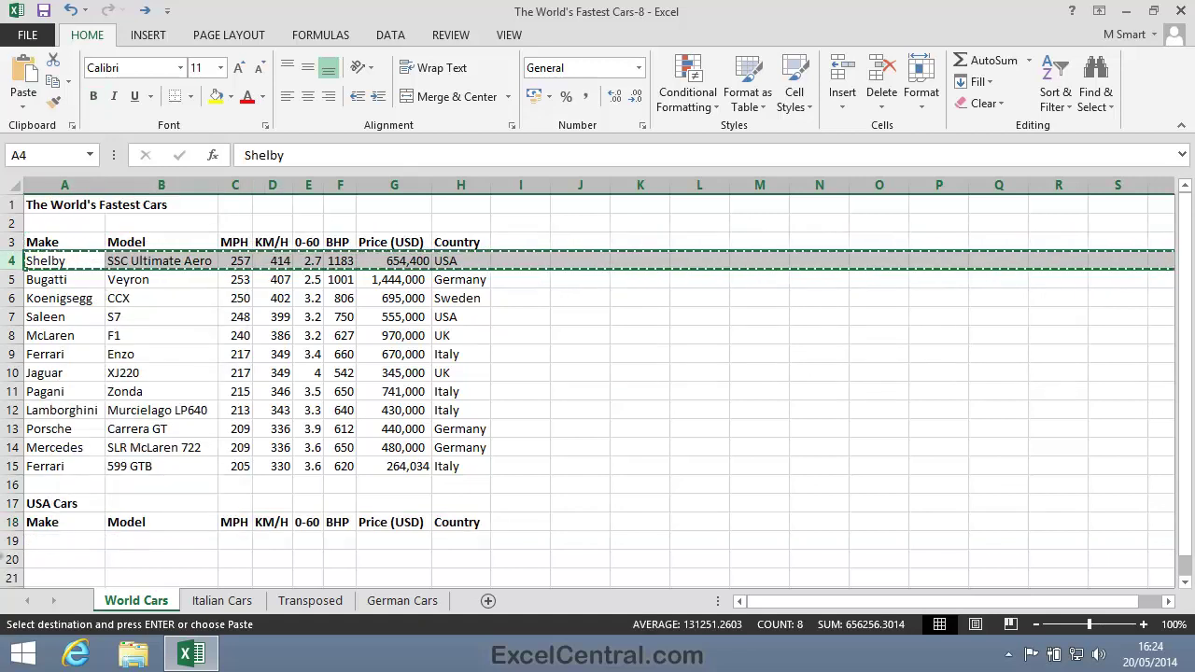
pyautogui.click(11, 541)
pyautogui.rightClick(60, 546)
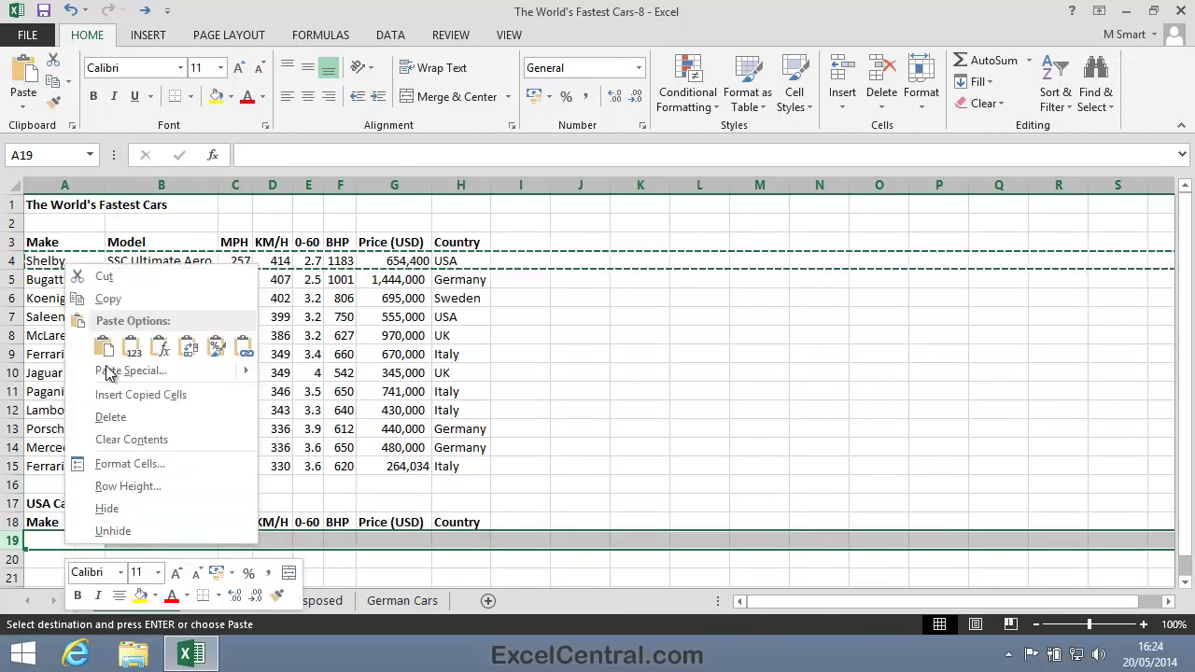
pyautogui.click(102, 346)
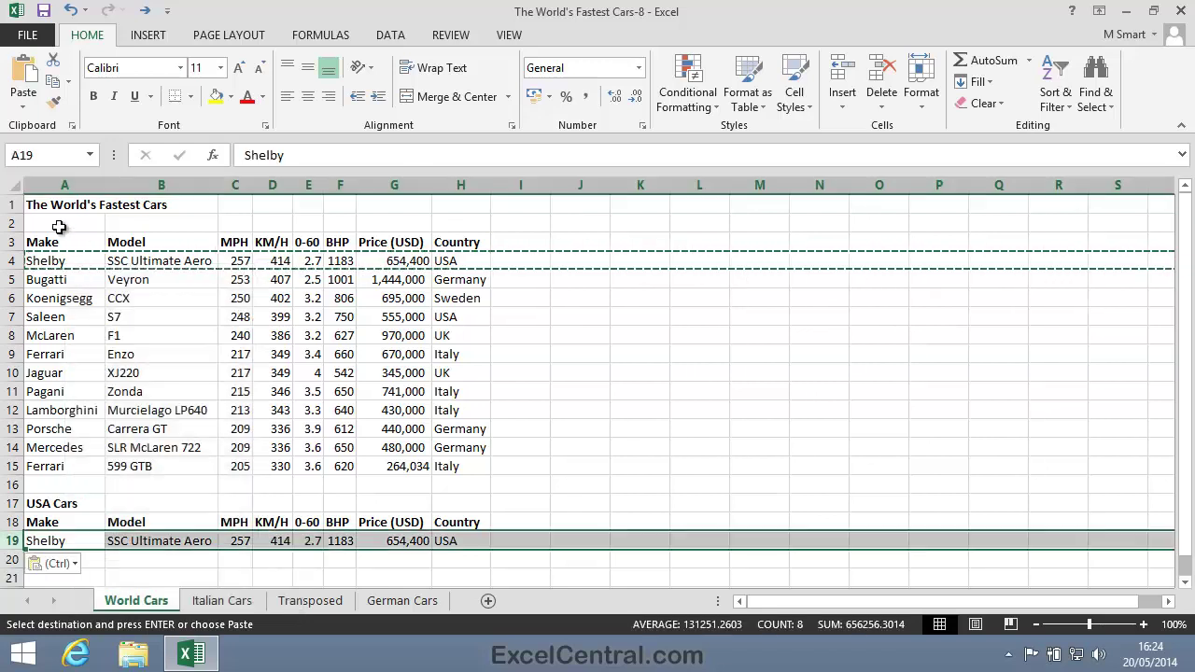
# Copy the Saleen row 7 into row 20.
pyautogui.click(11, 317)
pyautogui.rightClick(47, 322)
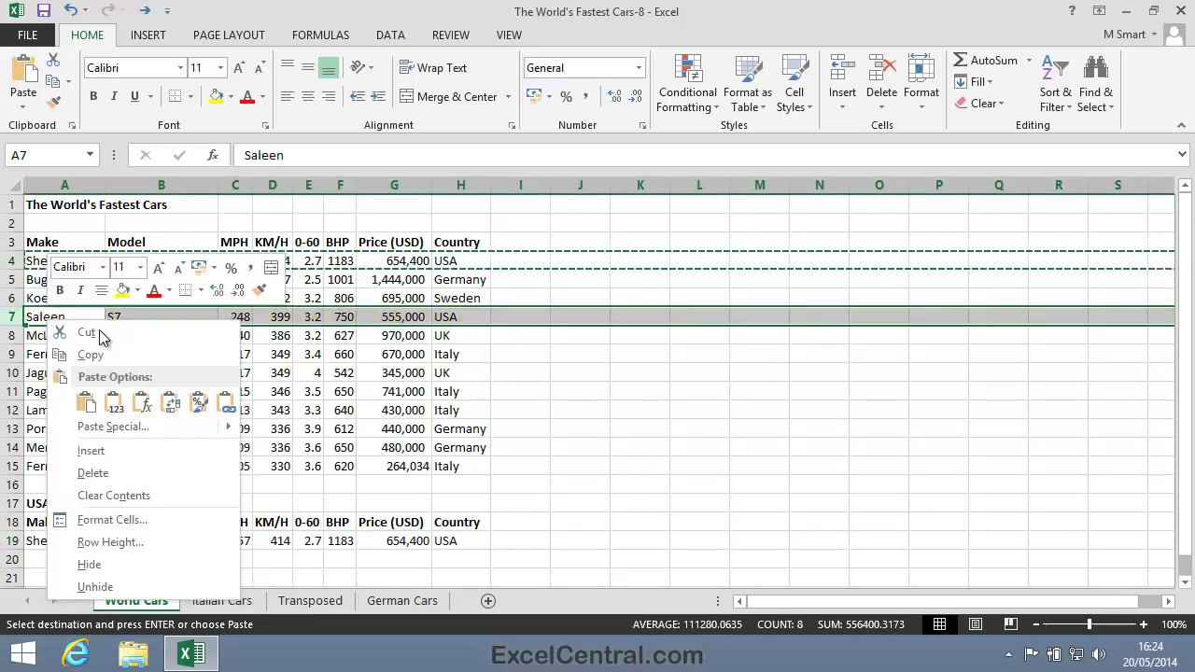
pyautogui.click(93, 356)
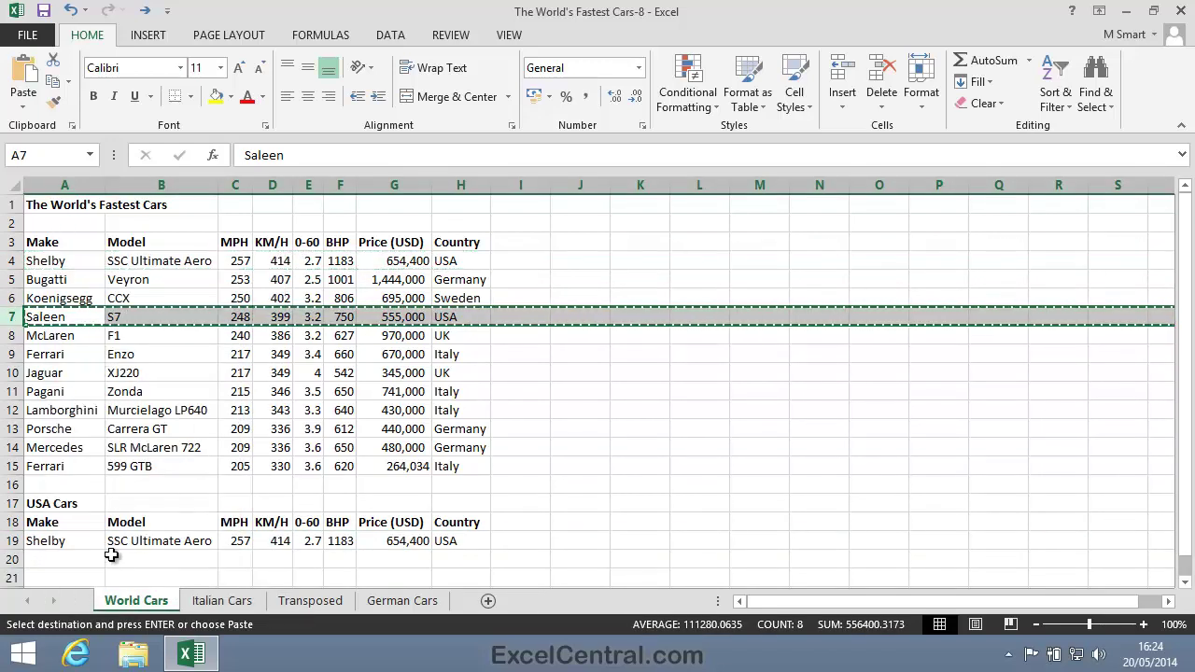
pyautogui.click(13, 560)
pyautogui.rightClick(71, 560)
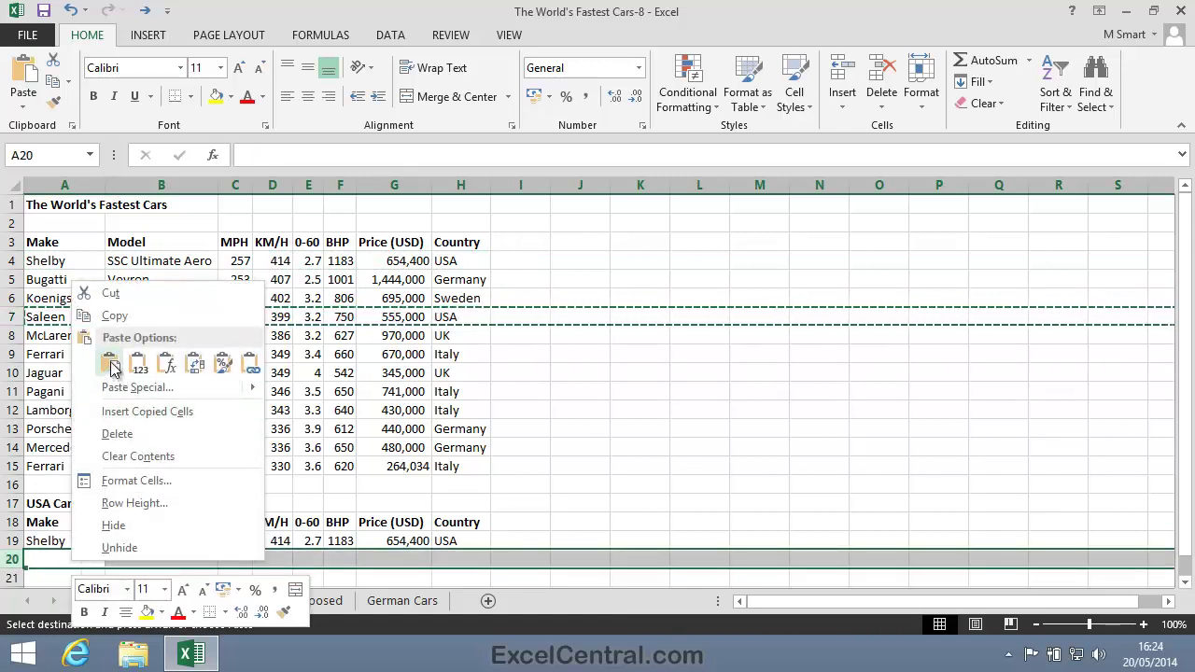
pyautogui.click(110, 364)
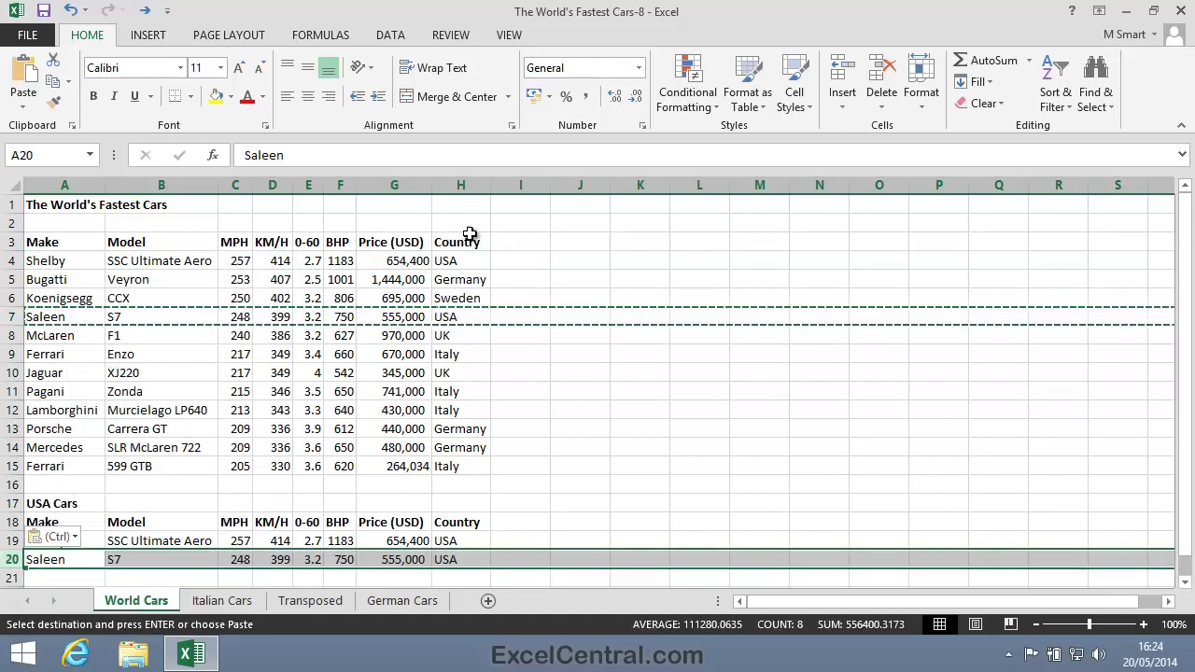
pyautogui.click(631, 508)
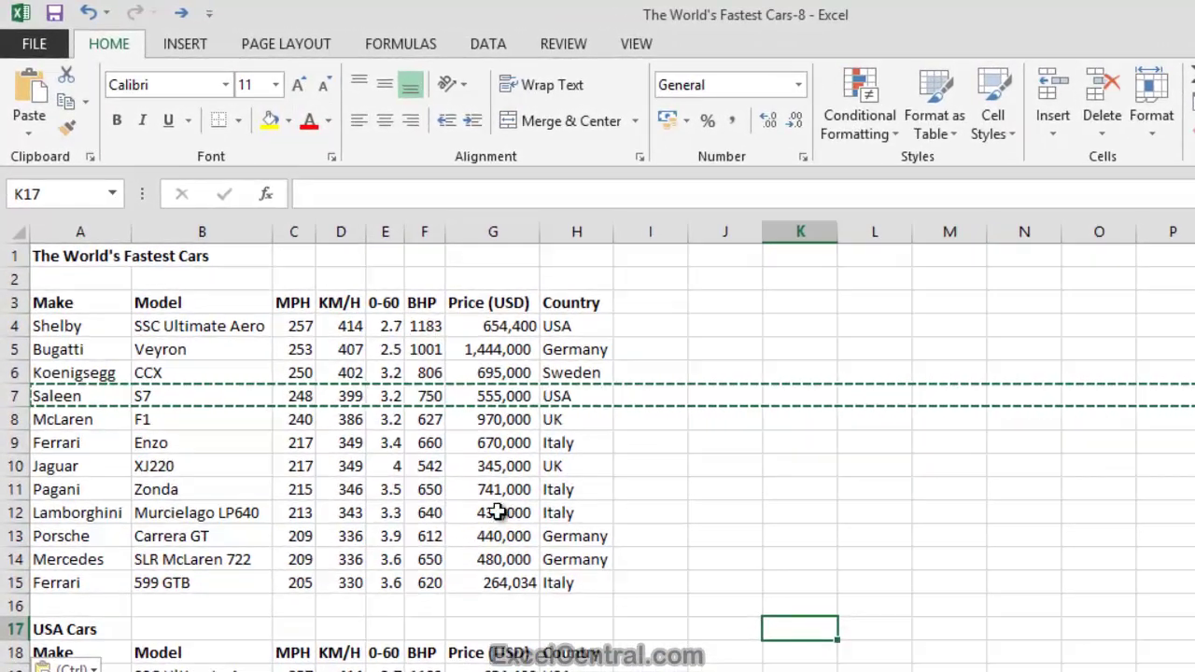
pyautogui.click(203, 604)
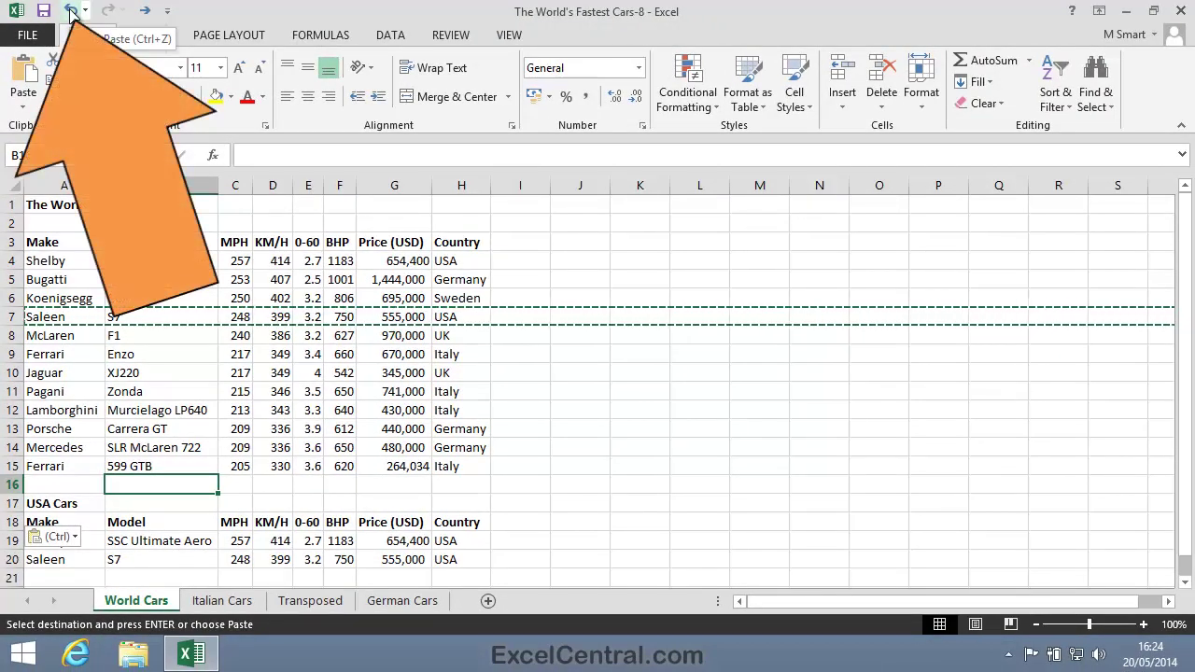
# Undo the Saleen, Shelby and heading pastes, the bold, and the USA Cars entry.
pyautogui.click(70, 14)
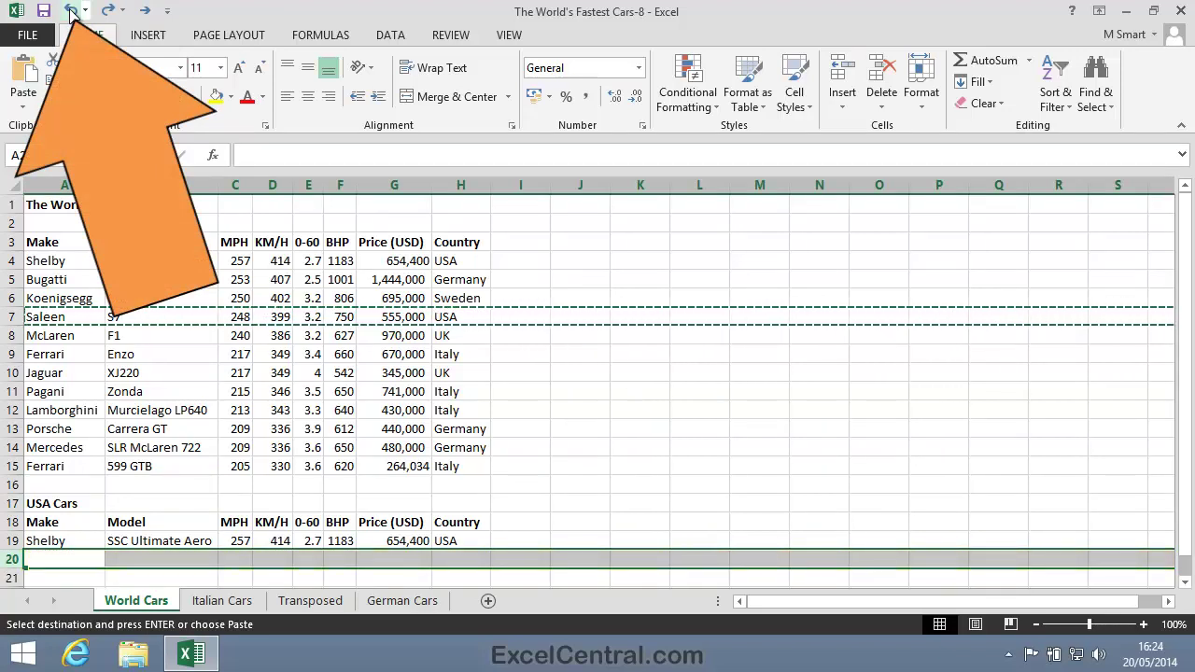
pyautogui.click(71, 13)
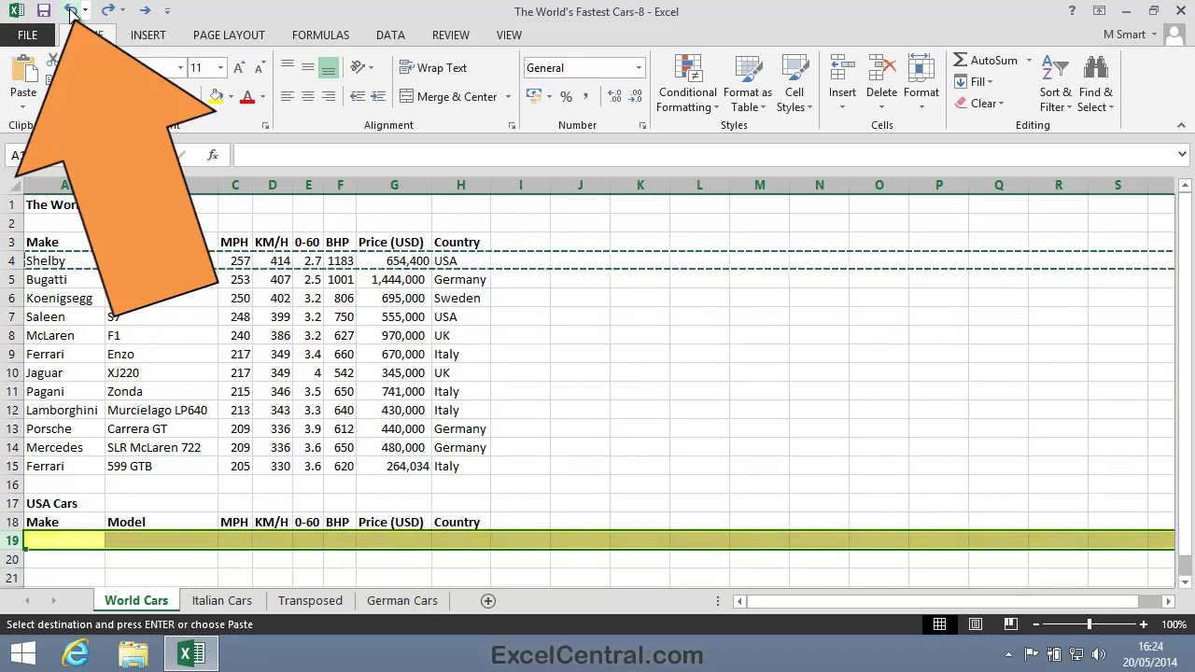
pyautogui.click(71, 13)
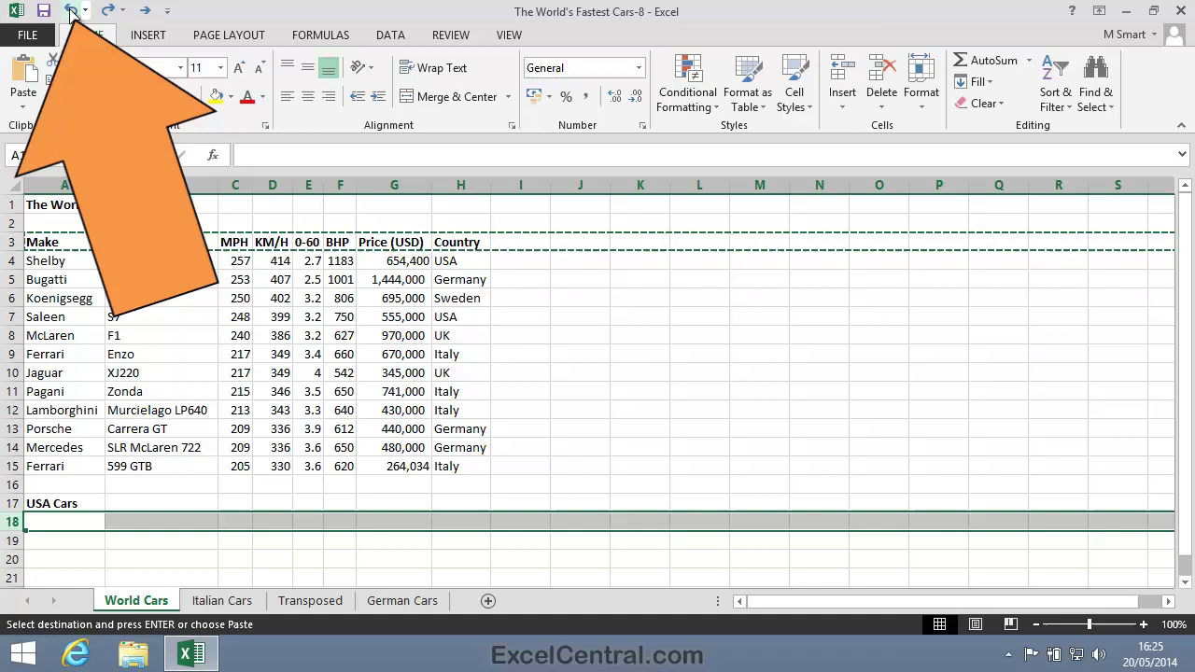
pyautogui.click(71, 13)
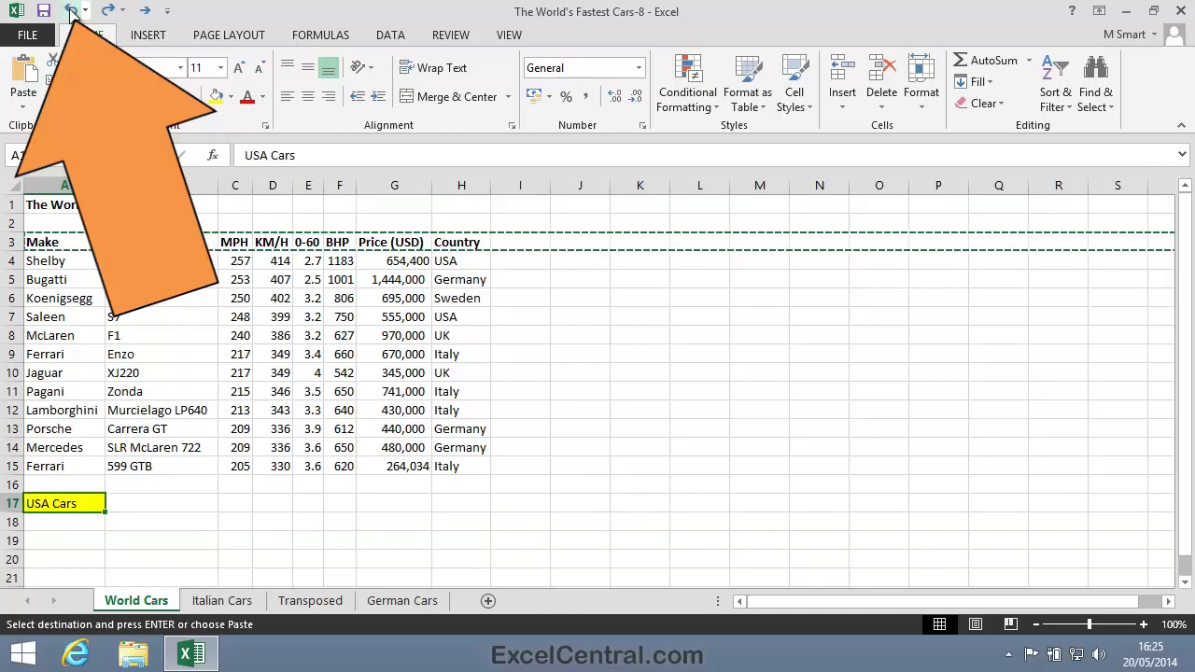
pyautogui.click(71, 14)
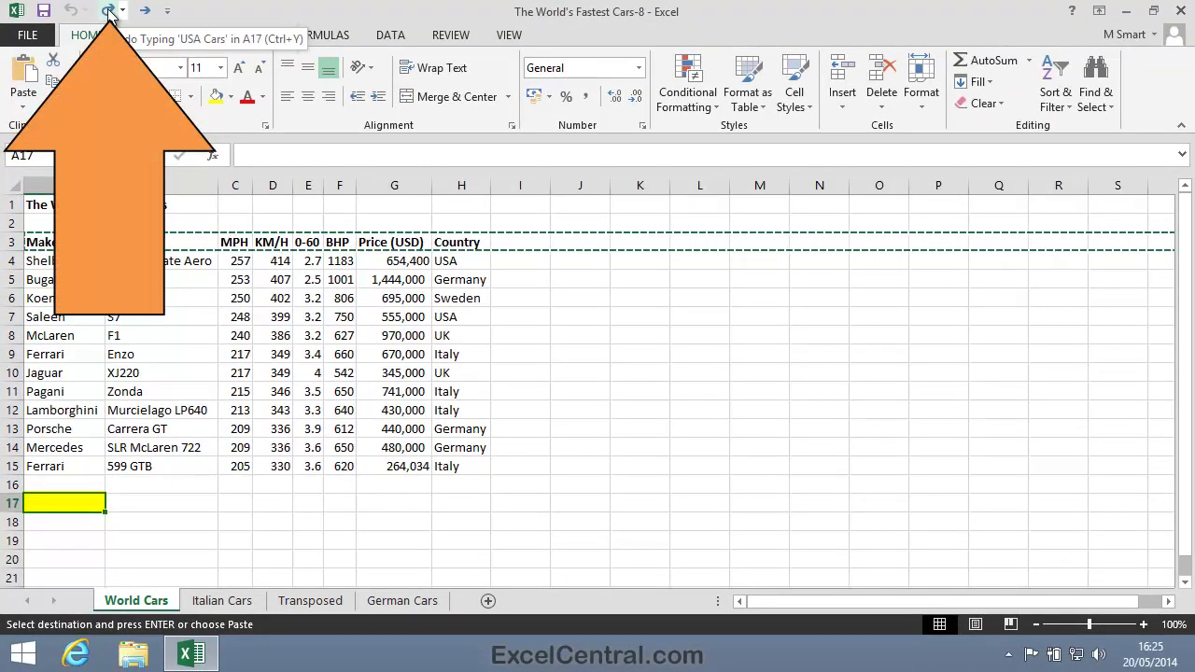
# Redo every step, restoring USA Cars, the highlighted headings, and the Shelby and Saleen rows.
pyautogui.click(108, 11)
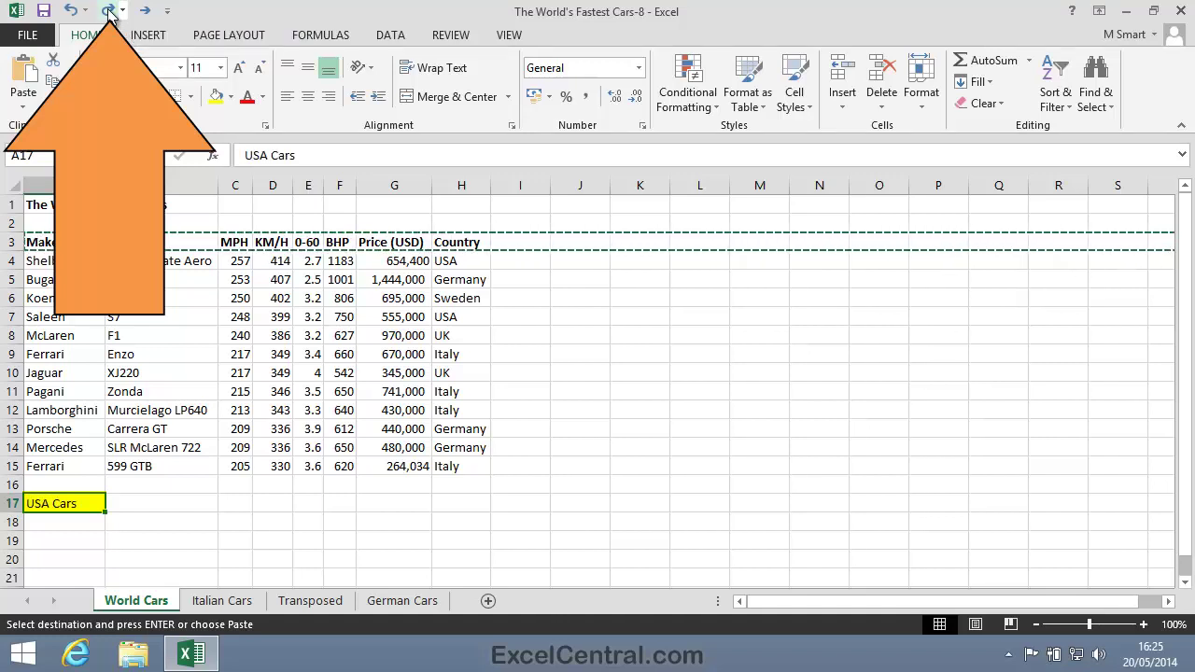
pyautogui.click(110, 11)
pyautogui.click(110, 12)
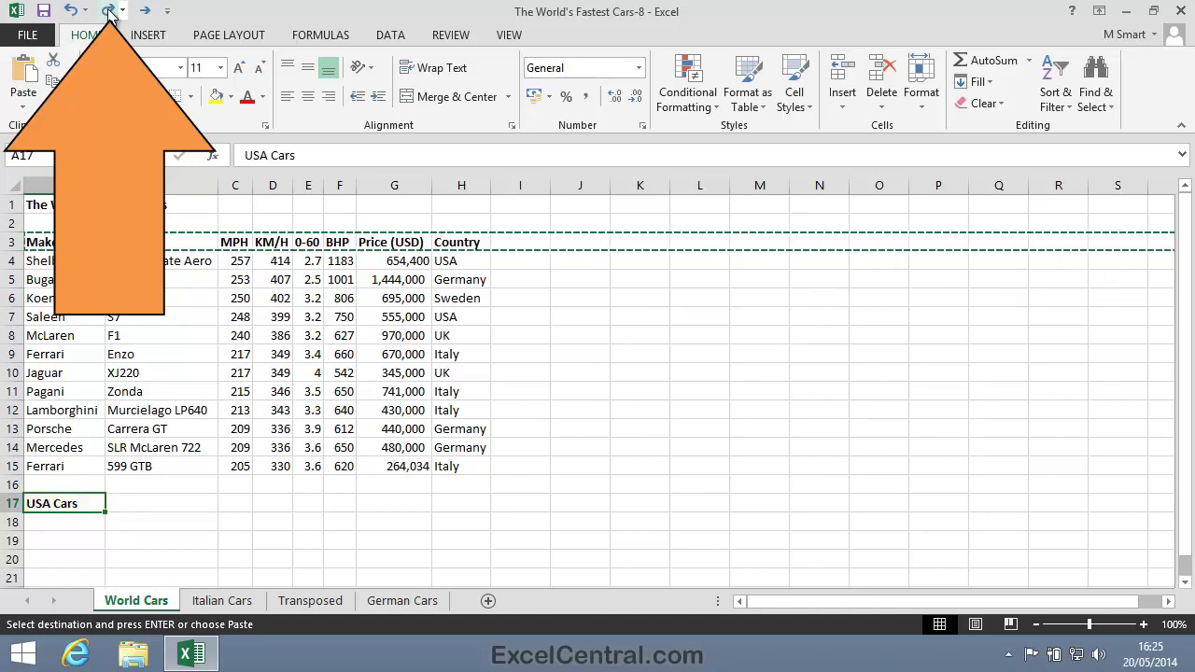
pyautogui.click(109, 11)
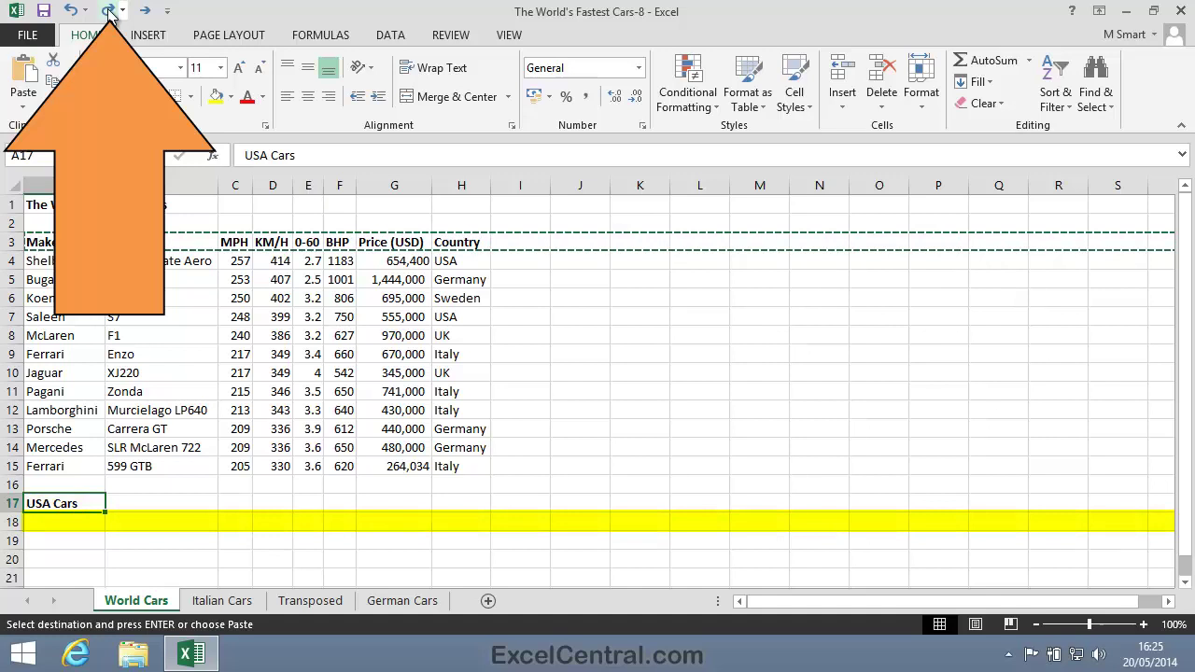
pyautogui.click(109, 11)
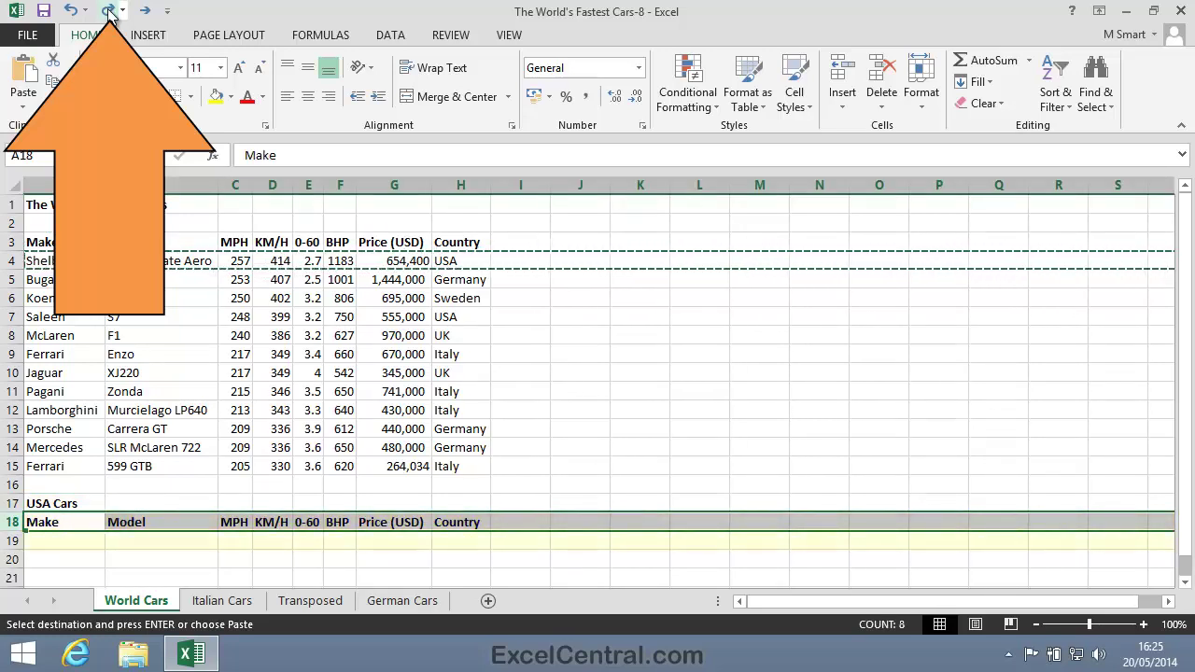
pyautogui.click(109, 11)
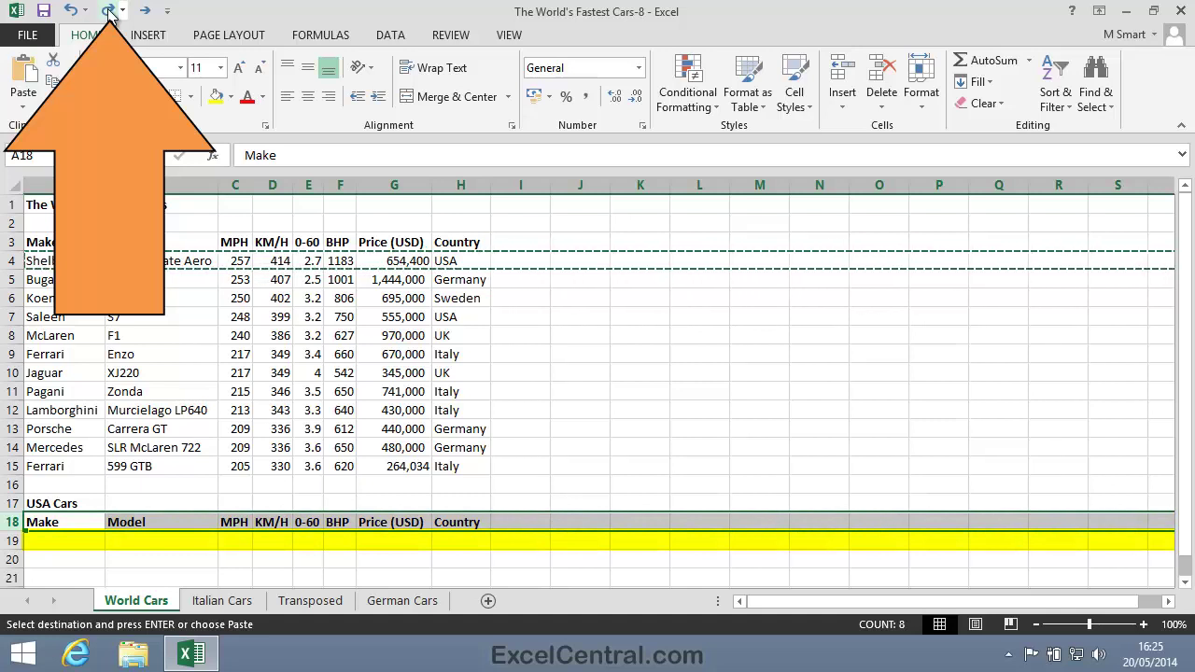
pyautogui.click(109, 12)
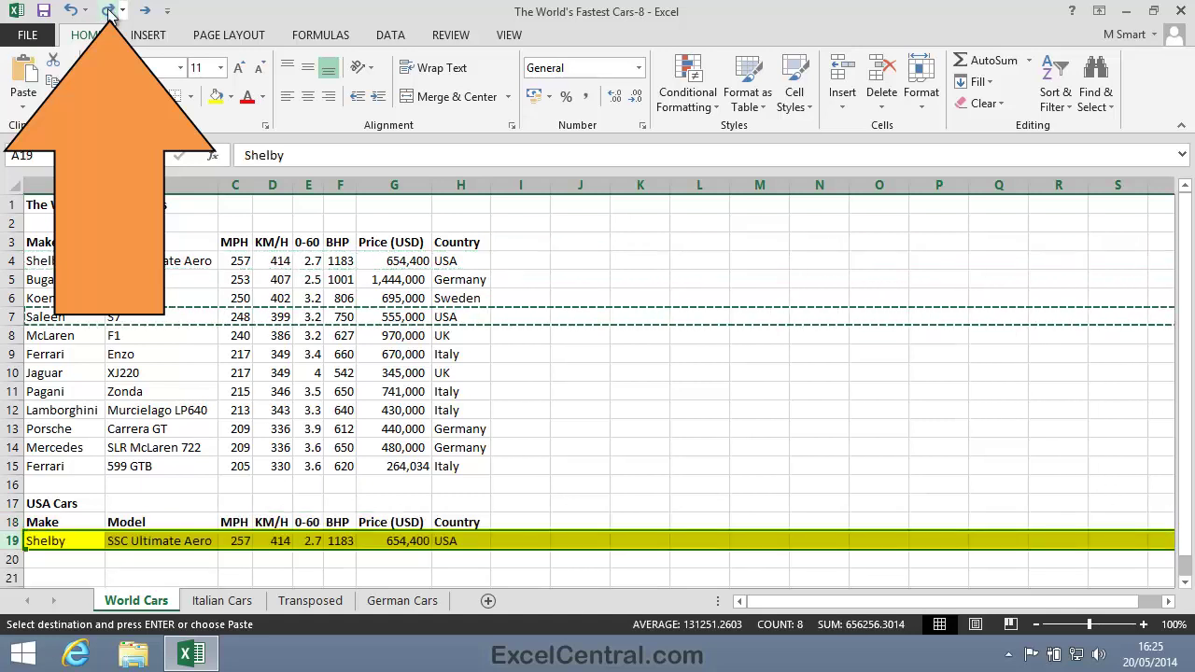
pyautogui.click(110, 11)
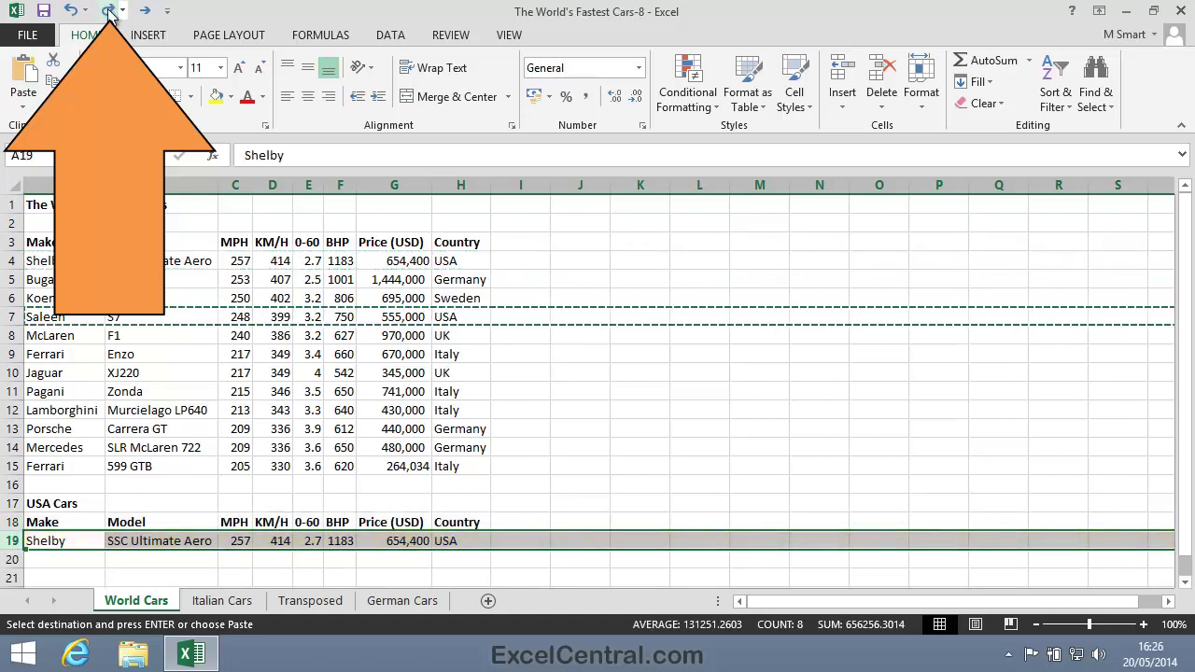
pyautogui.click(110, 11)
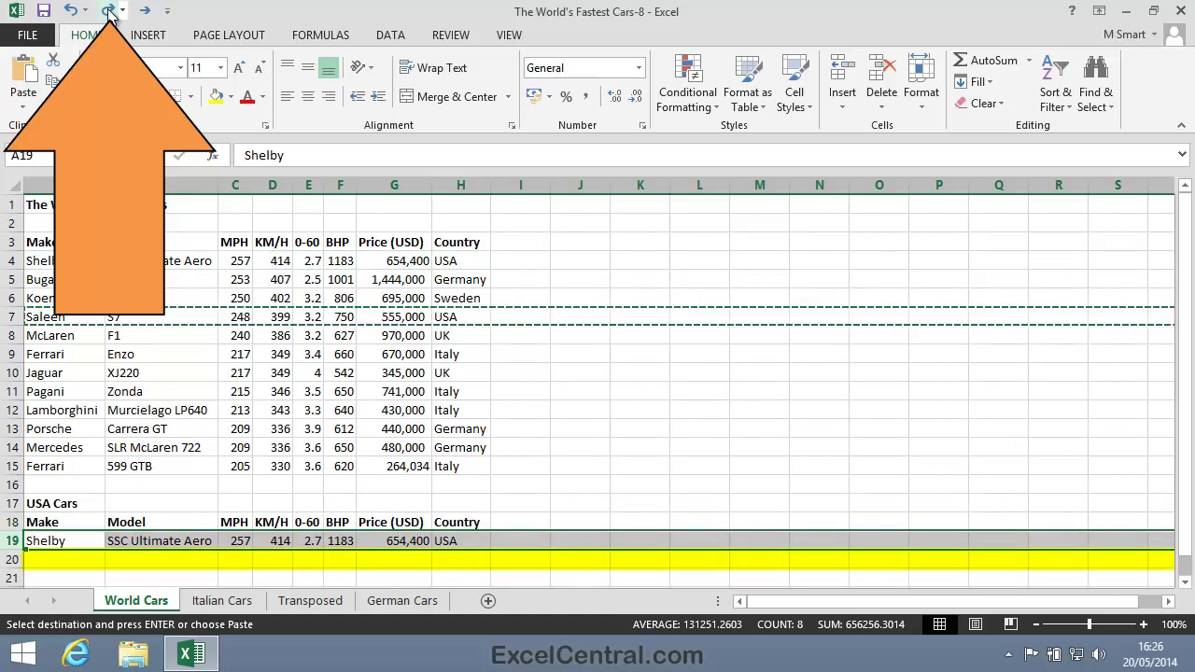
pyautogui.click(109, 11)
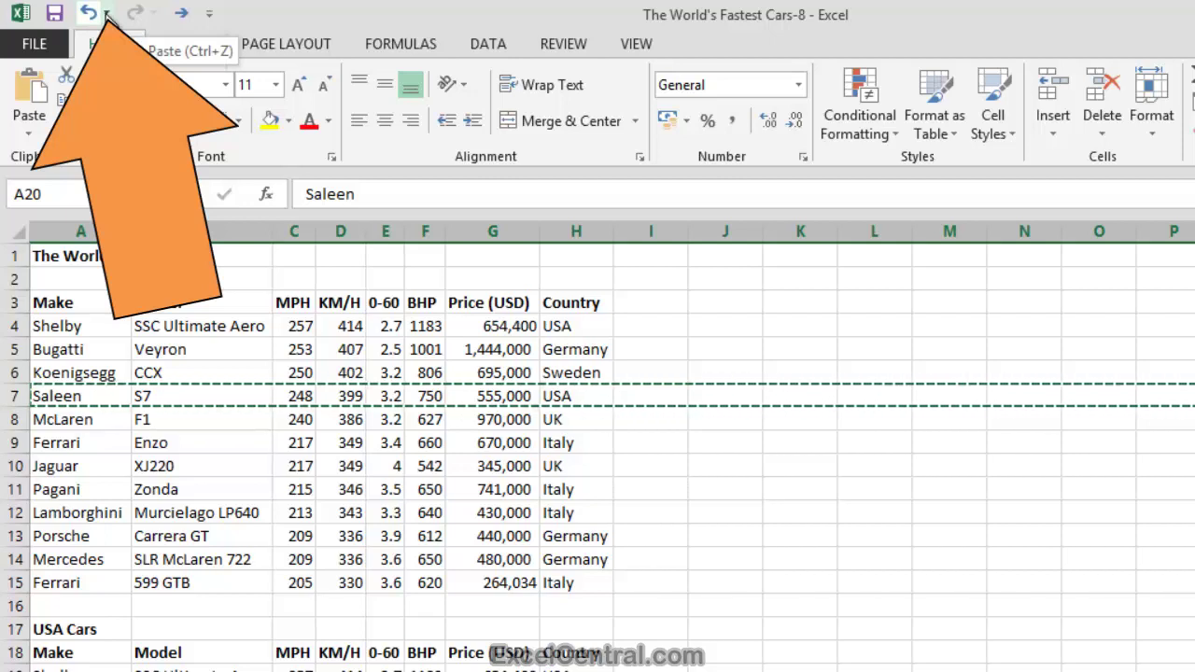
# Undo the last three pastes at once from the Undo dropdown list.
pyautogui.click(107, 14)
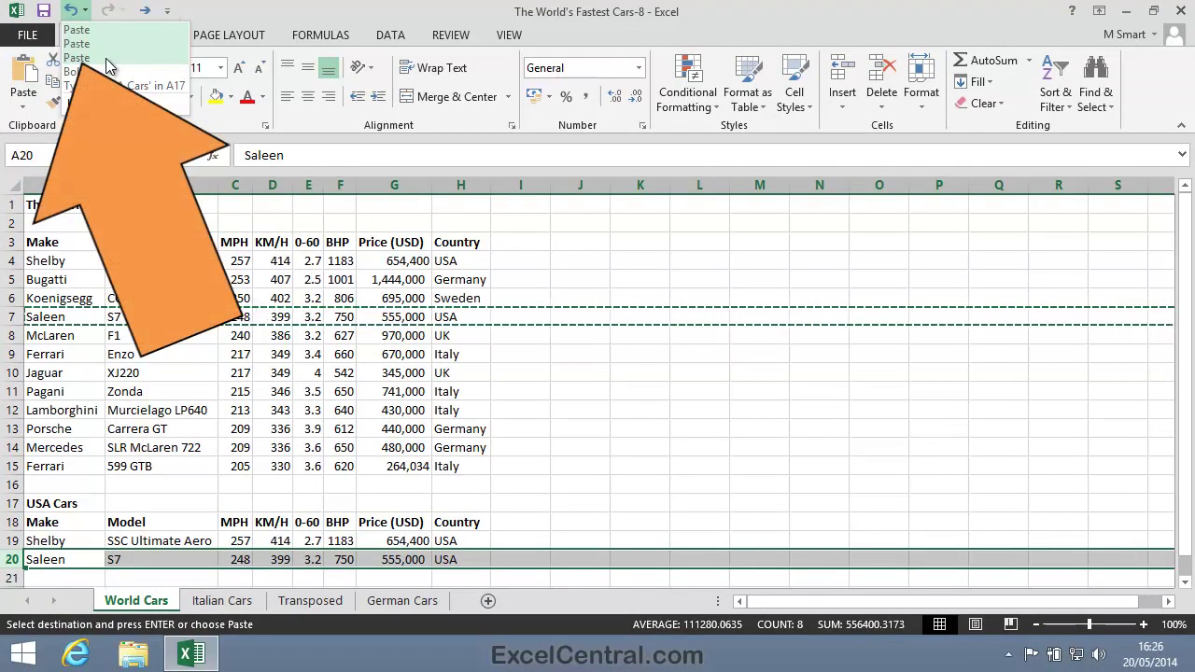
pyautogui.click(106, 66)
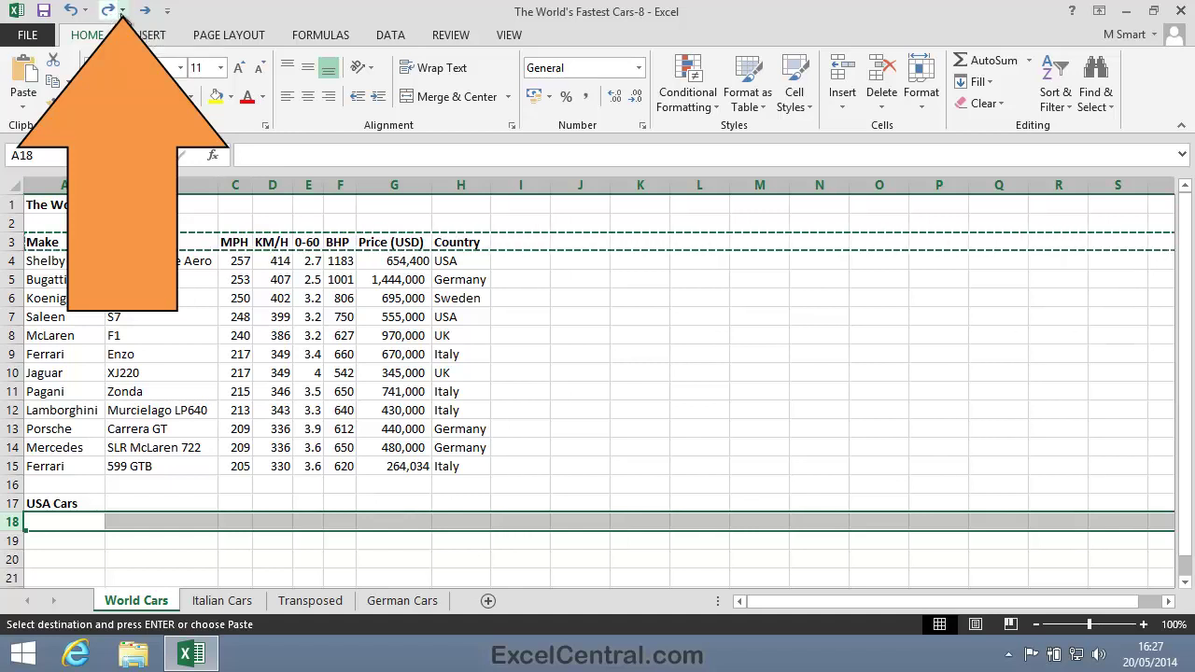
# Redo the header paste, then the Shelby and Saleen pastes, from the Redo dropdown.
pyautogui.click(123, 11)
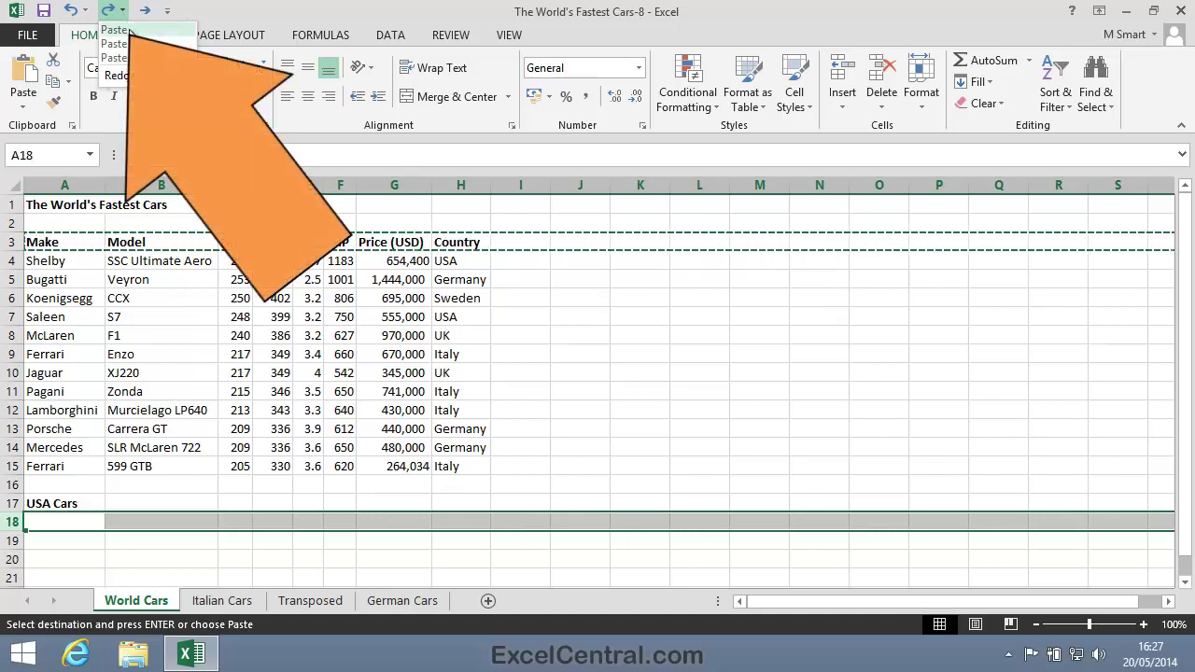
pyautogui.click(114, 57)
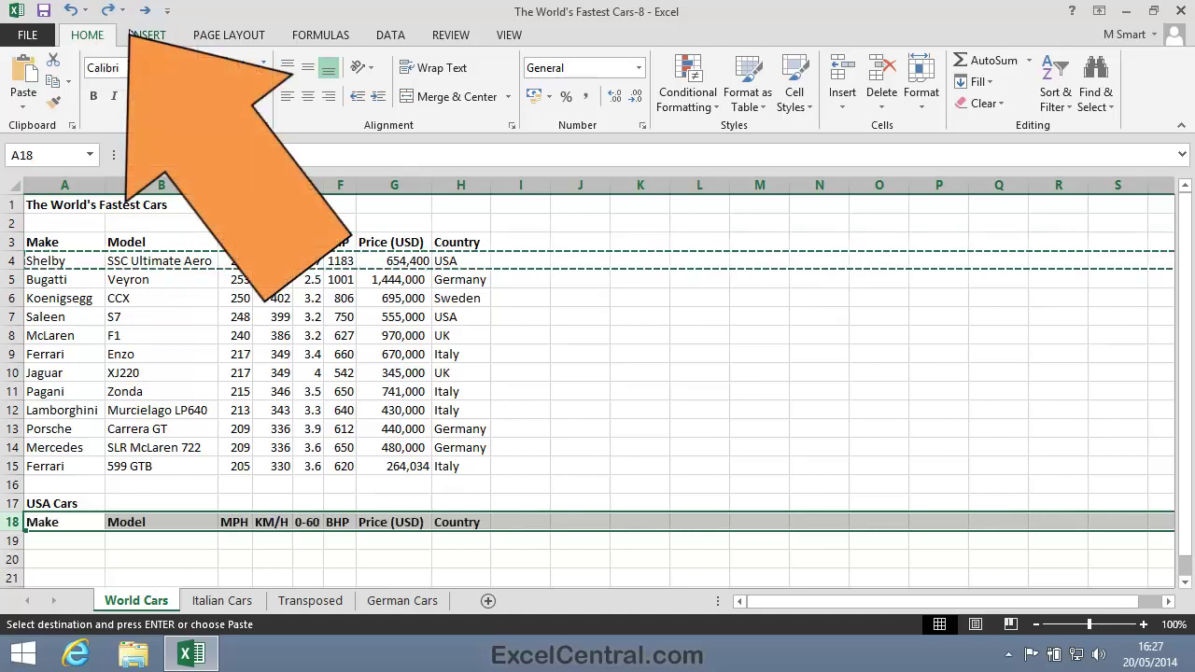
pyautogui.click(122, 10)
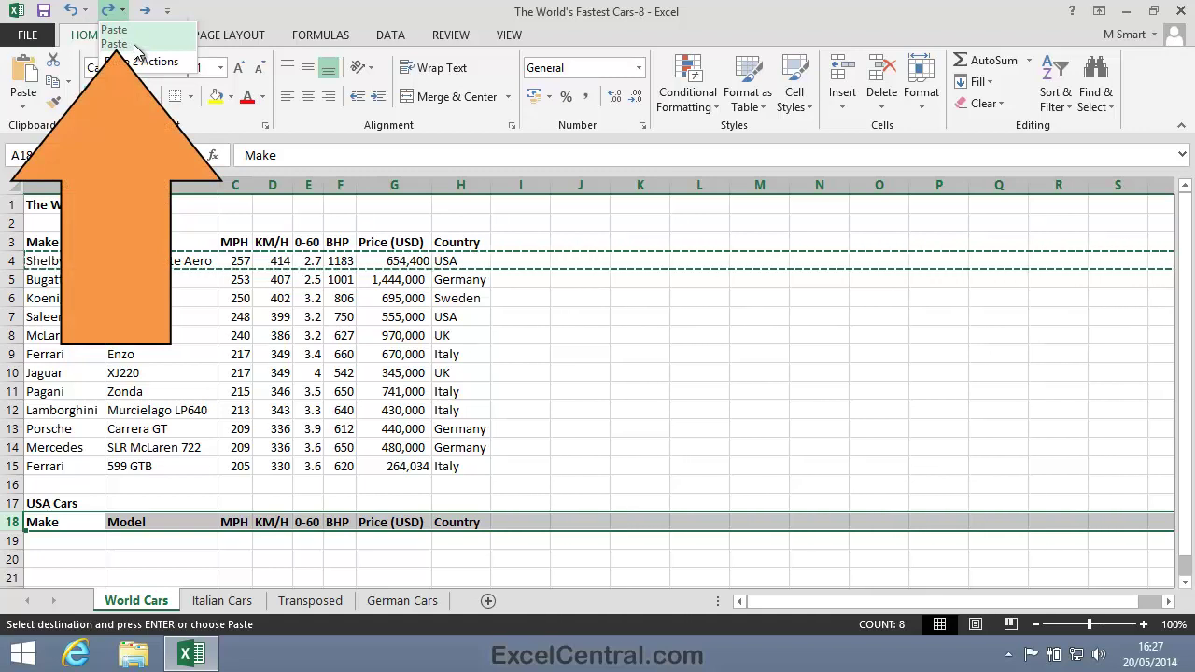
pyautogui.click(134, 45)
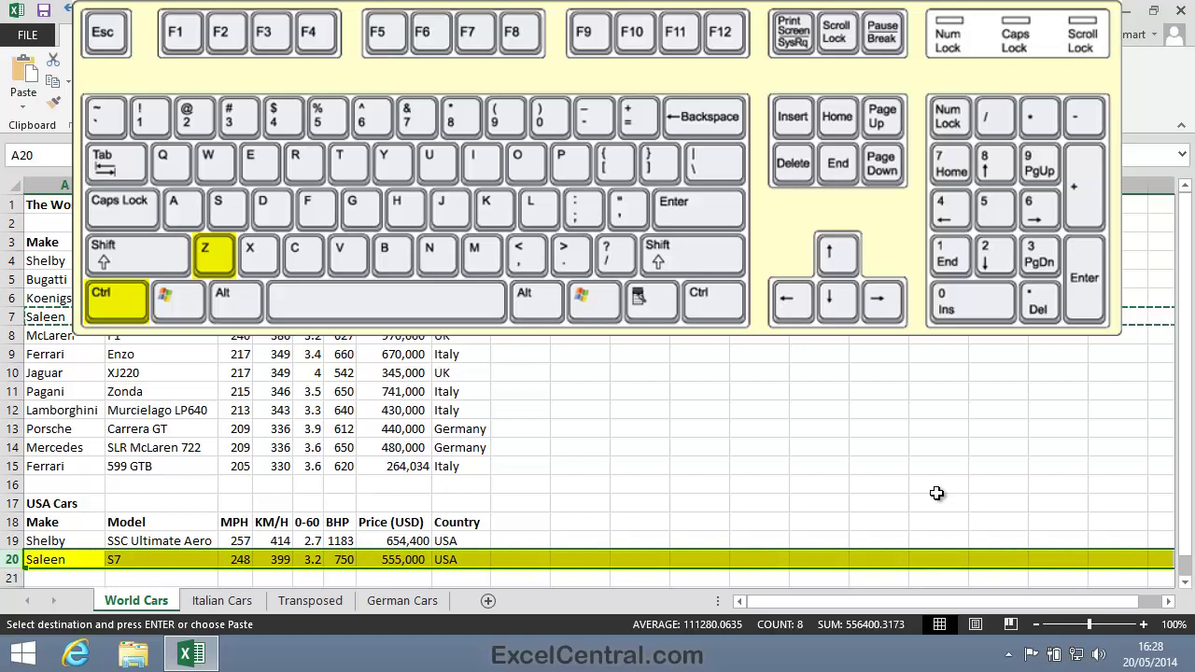
# Undo with Ctrl+Z the three pastes, the bold, and the USA Cars label.
pyautogui.hotkey('ctrl', 'z')
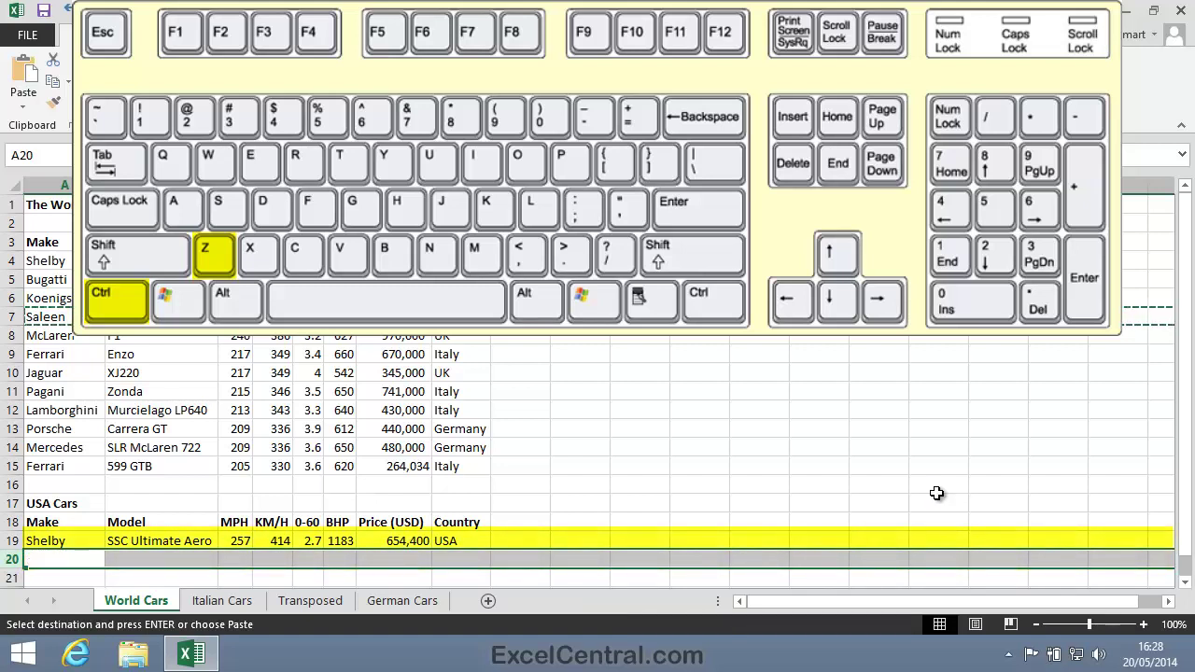
pyautogui.hotkey('ctrl', 'z')
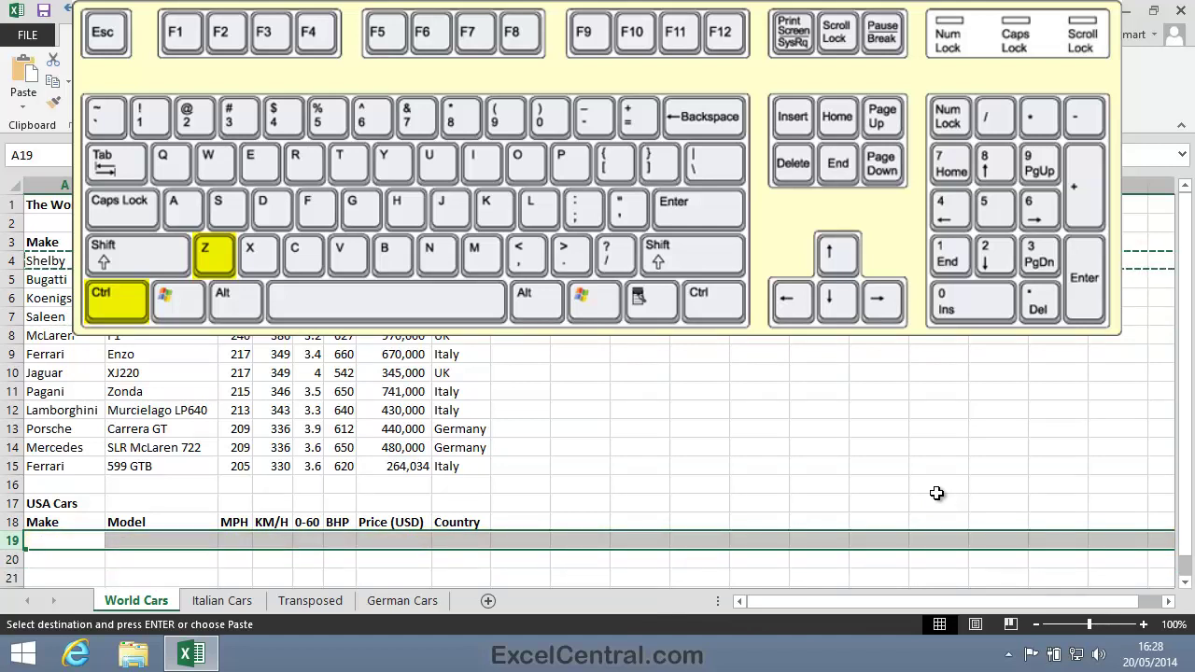
pyautogui.hotkey('ctrl', 'z')
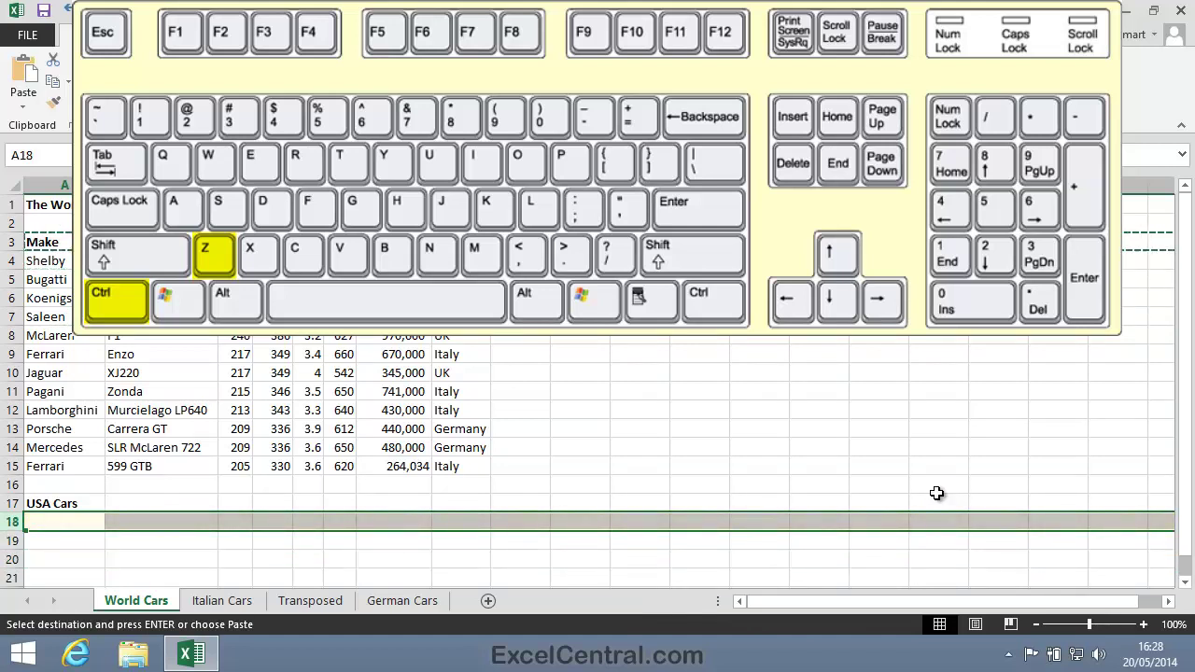
pyautogui.hotkey('ctrl', 'z')
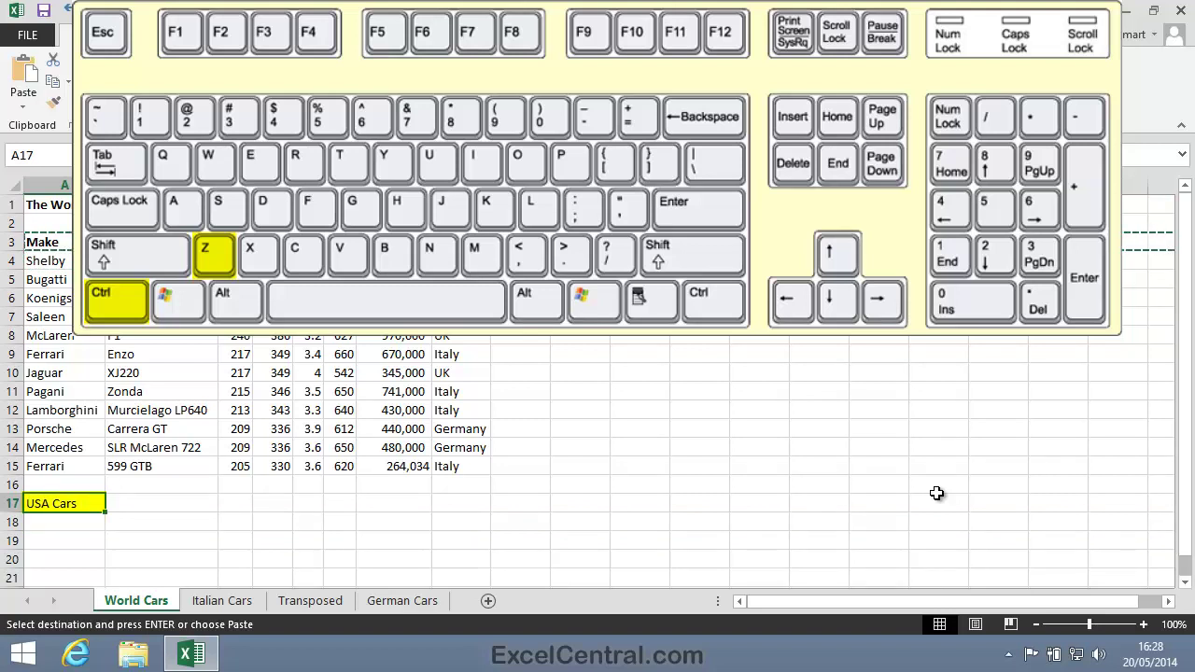
pyautogui.hotkey('ctrl', 'z')
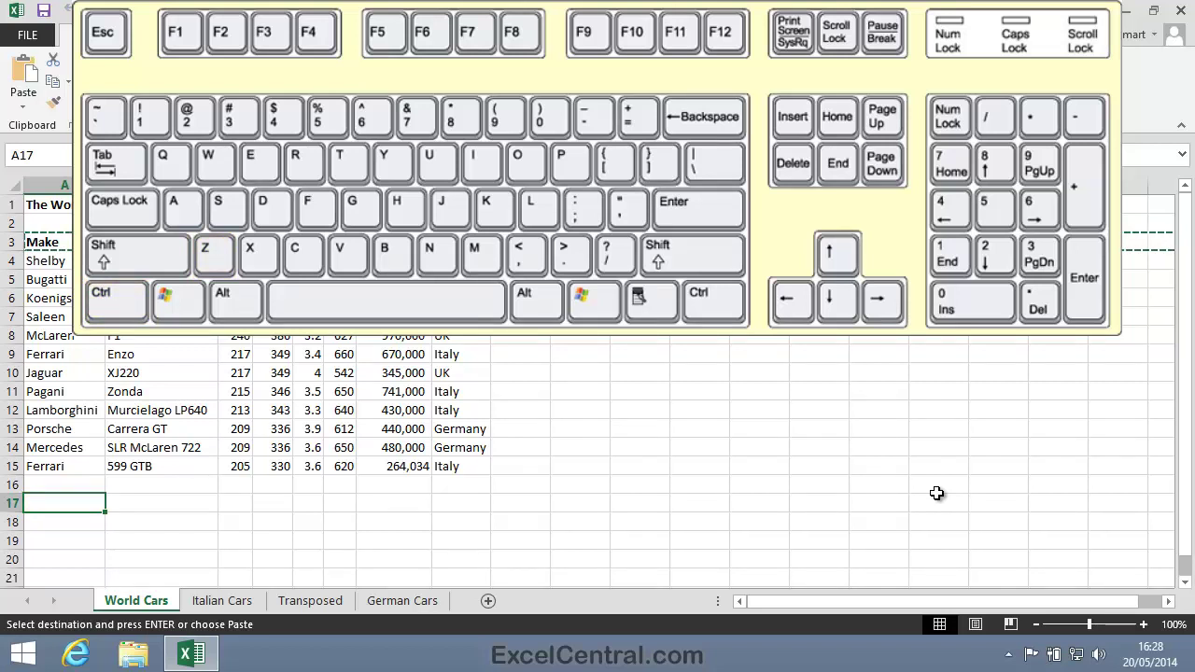
# Redo with Ctrl+Y the USA Cars label, row 18 headings, and Shelby and Saleen rows.
pyautogui.hotkey('ctrl', 'y')
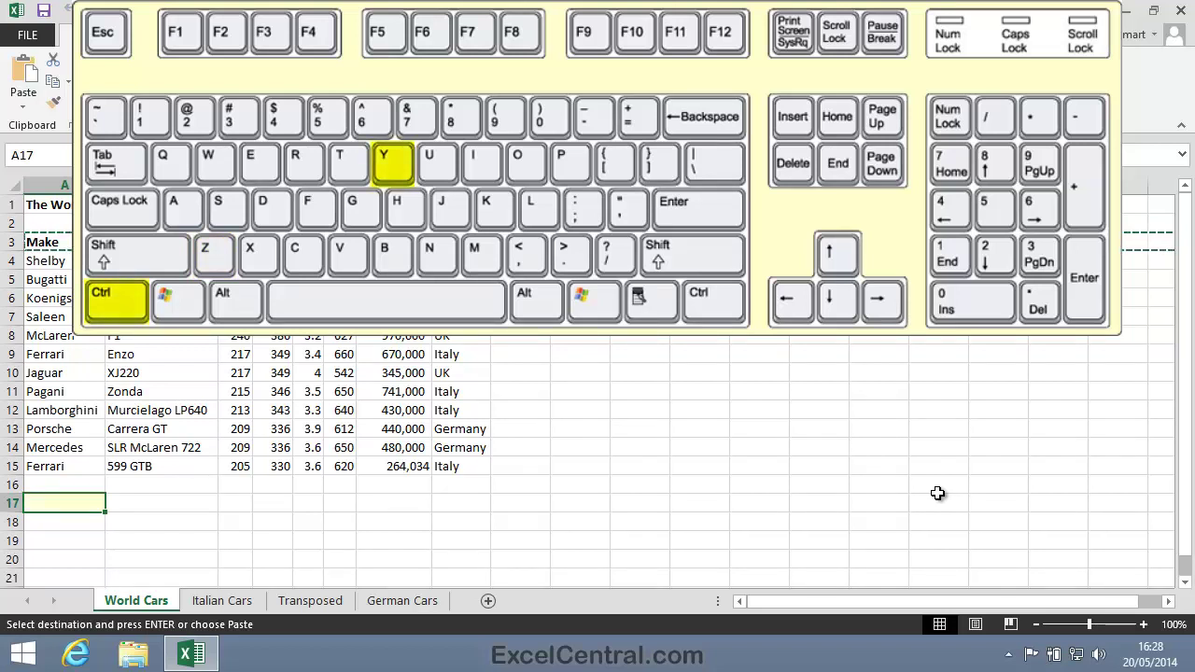
pyautogui.hotkey('ctrl', 'y')
pyautogui.hotkey('ctrl', 'y')
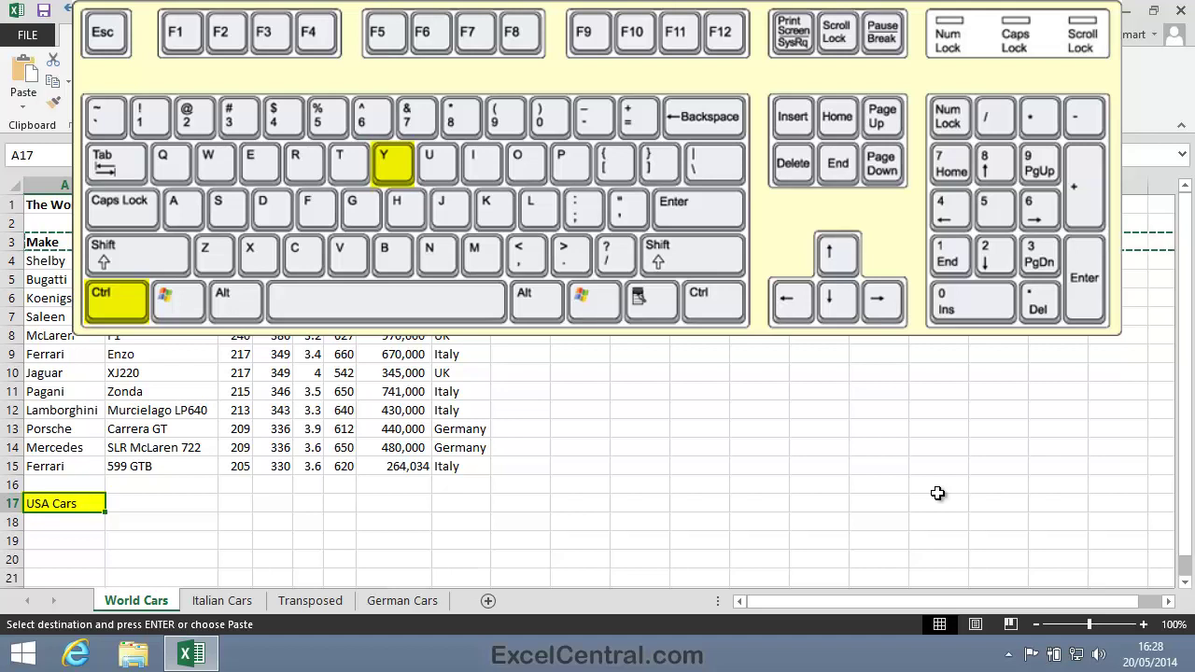
pyautogui.hotkey('ctrl', 'y')
pyautogui.hotkey('ctrl', 'y')
pyautogui.hotkey('ctrl', 'y')
pyautogui.hotkey('ctrl', 'y')
pyautogui.hotkey('ctrl', 'y')
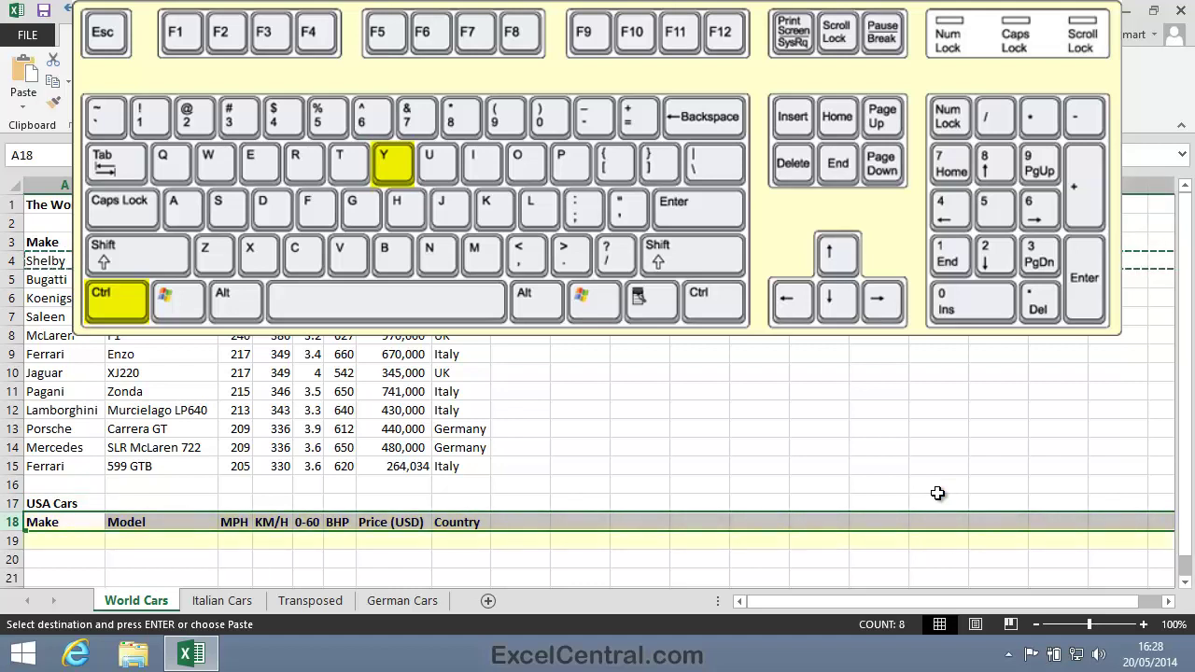
pyautogui.hotkey('ctrl', 'y')
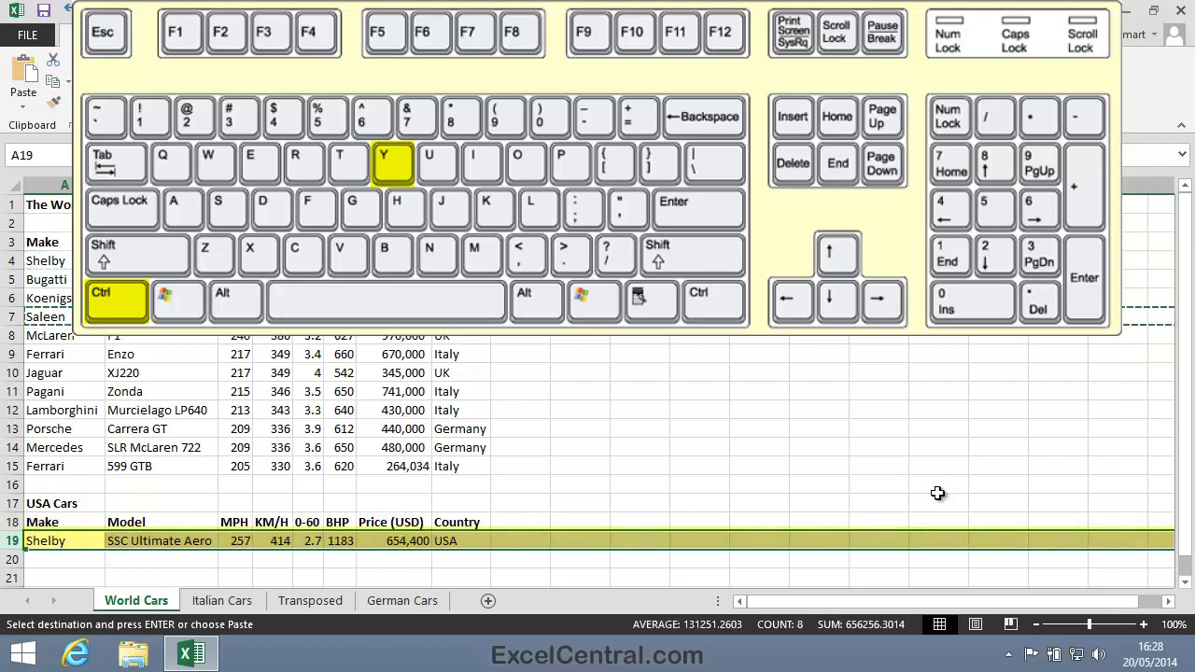
pyautogui.hotkey('ctrl', 'y')
pyautogui.hotkey('ctrl', 'y')
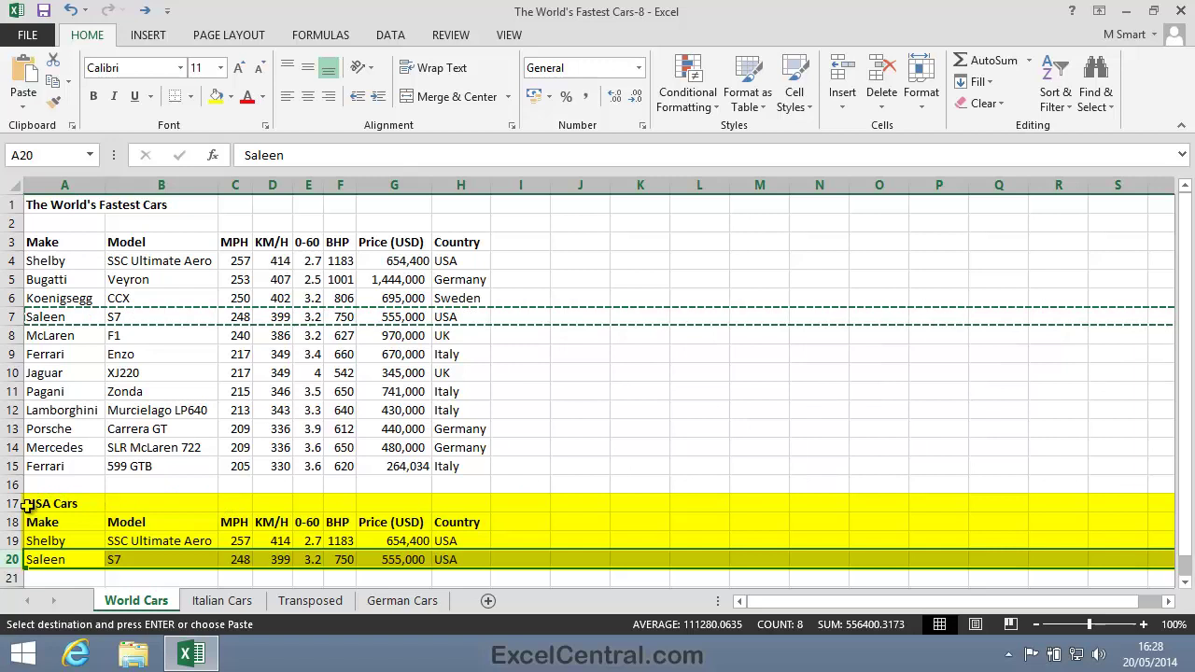
# Delete the USA Cars rows 17–20 so the table ends at Ferrari 599 GTB, then reselect A1.
pyautogui.moveTo(7, 503); pyautogui.dragTo(6, 559)
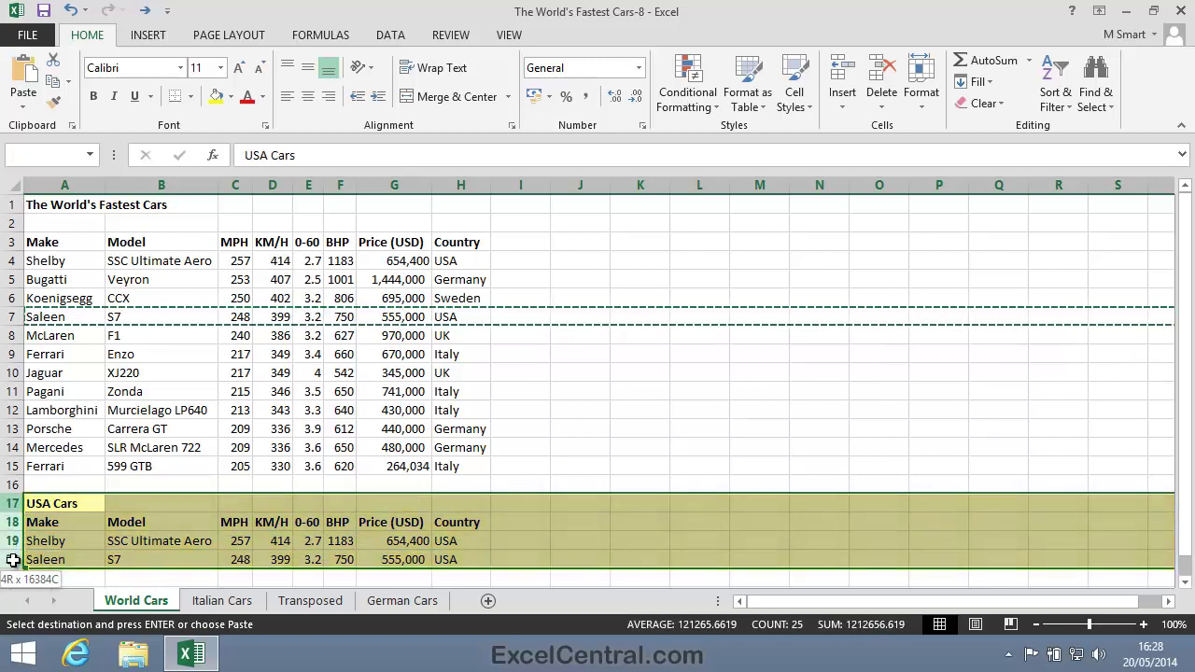
pyautogui.rightClick(182, 536)
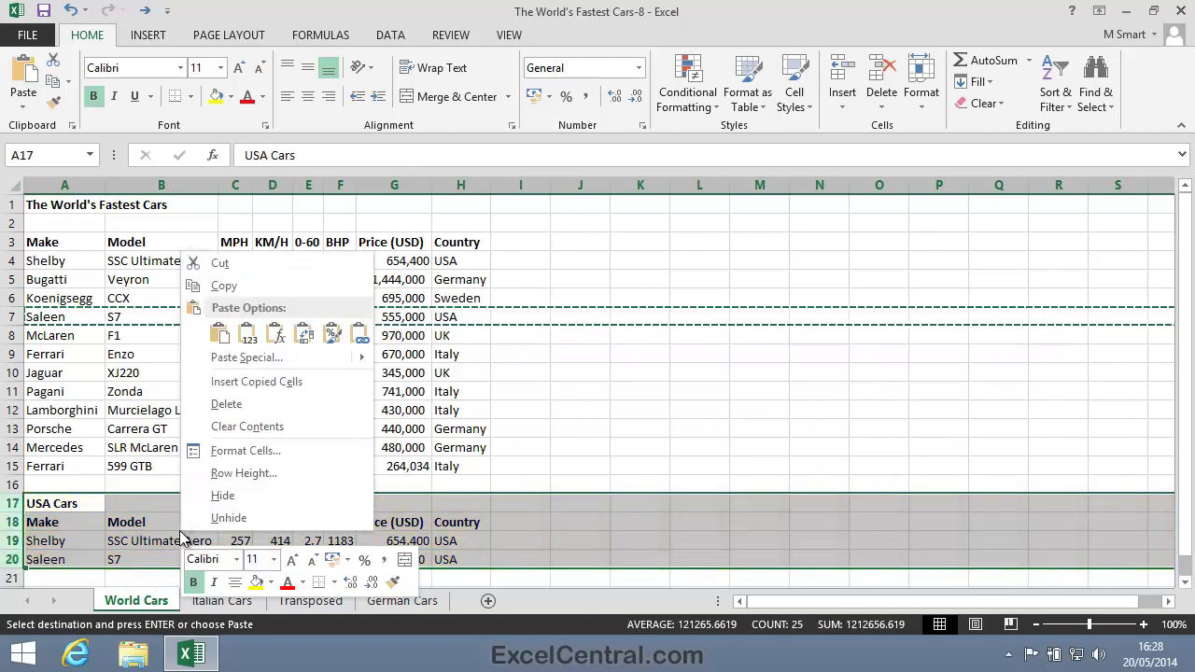
pyautogui.click(244, 403)
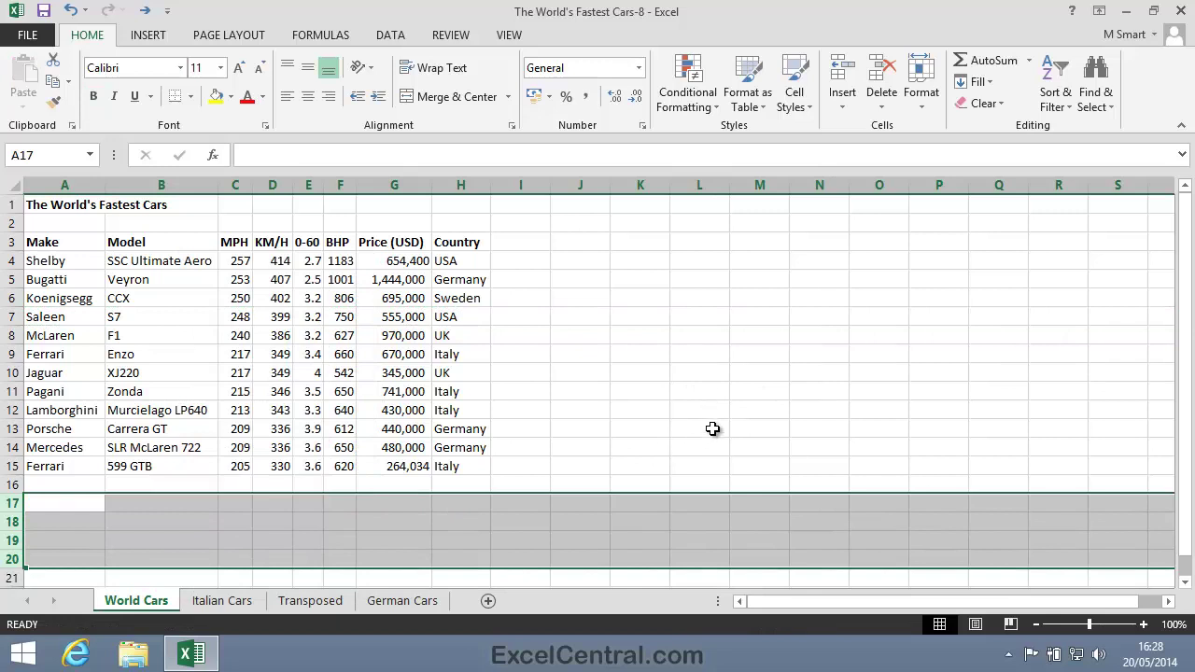
pyautogui.click(57, 208)
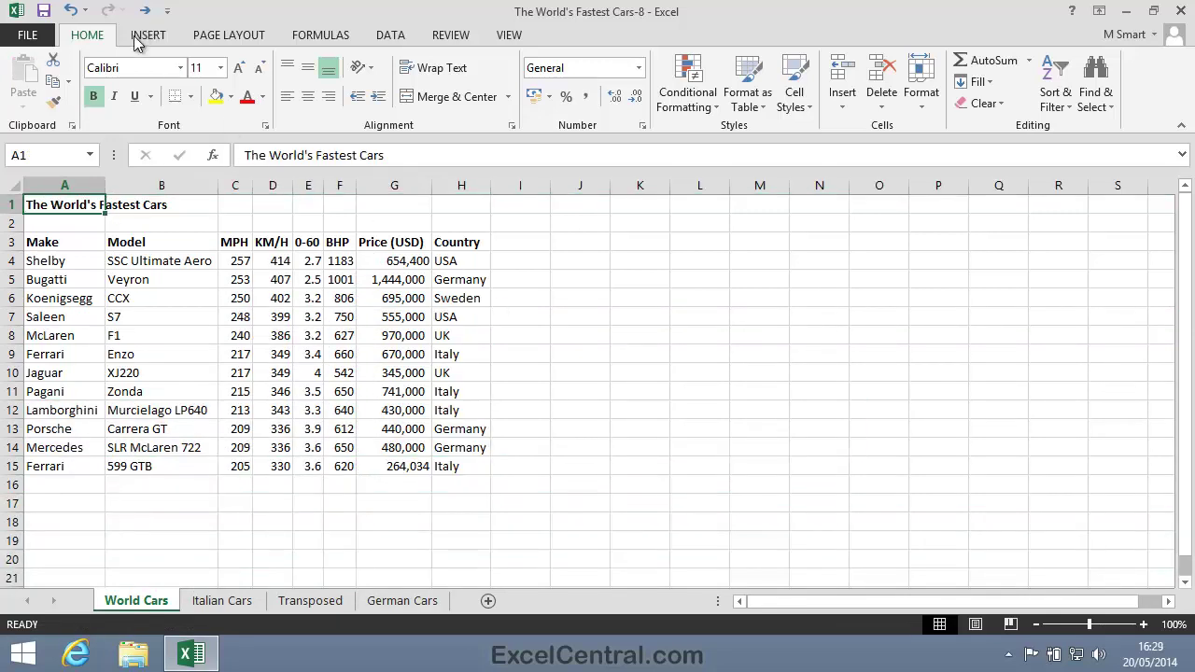
# Save the workbook as 'The World's Fastest Cars-9', changing the name's ending from 8 to 9.
pyautogui.click(27, 34)
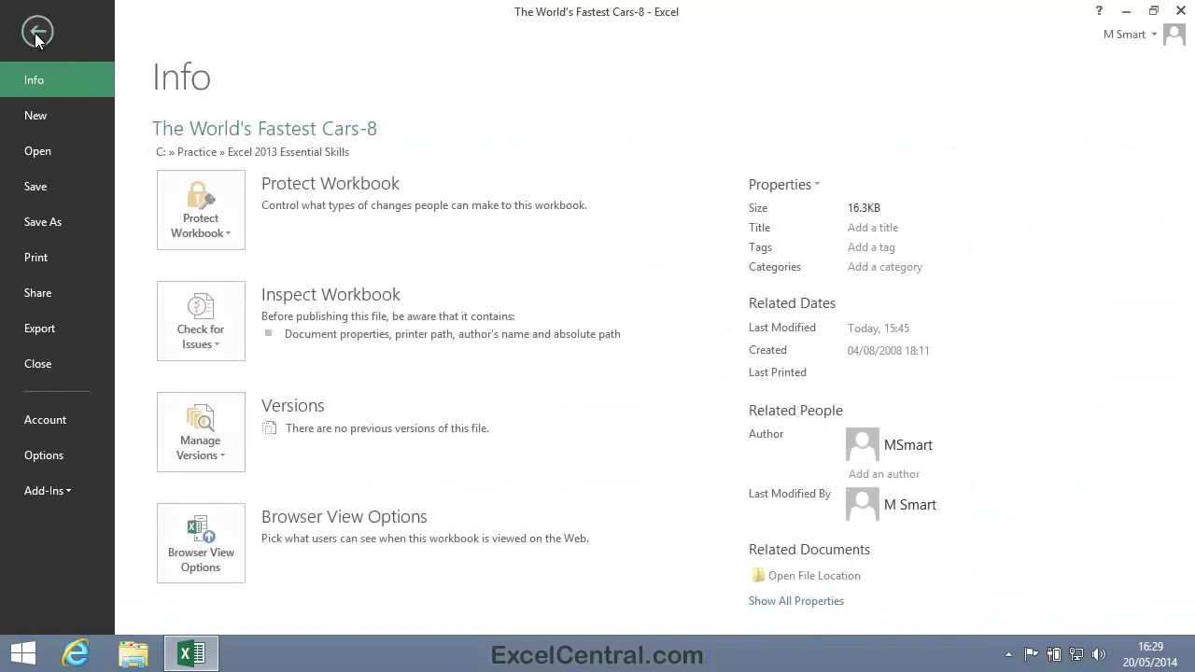
pyautogui.click(60, 221)
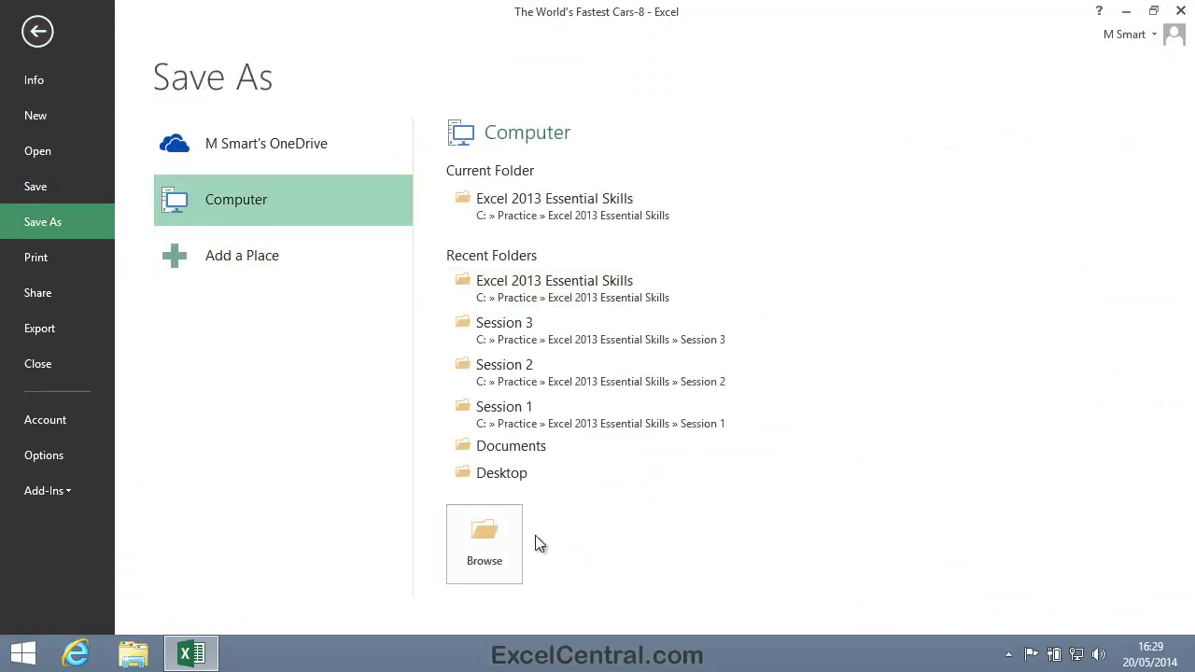
pyautogui.click(511, 546)
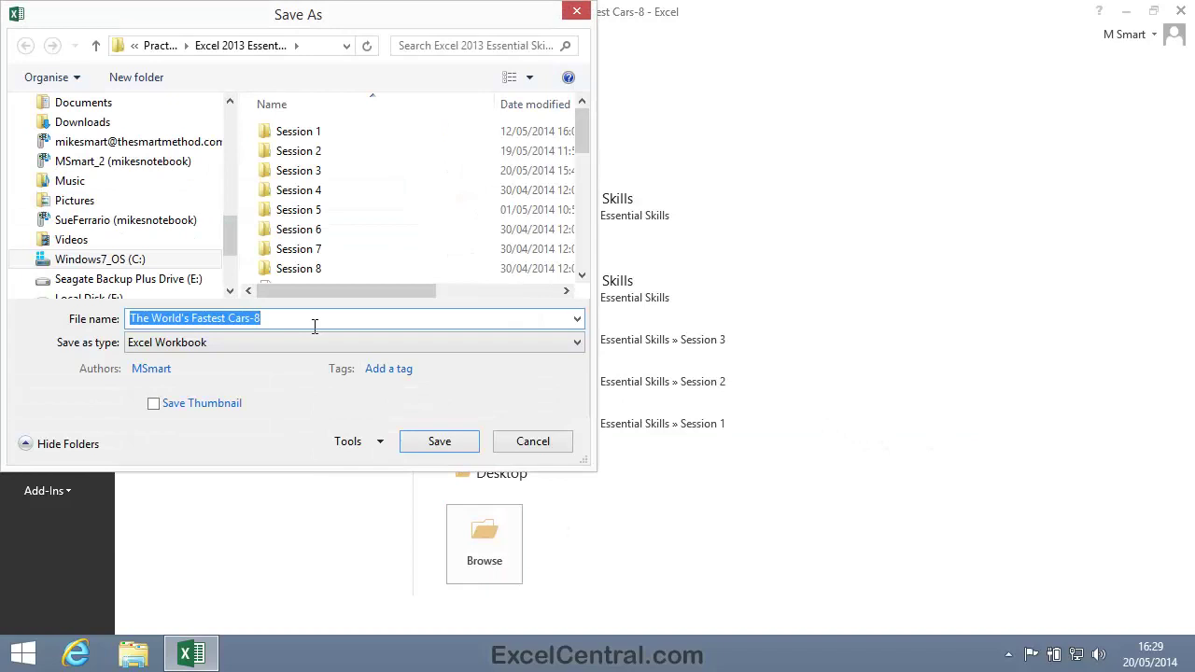
pyautogui.click(275, 319)
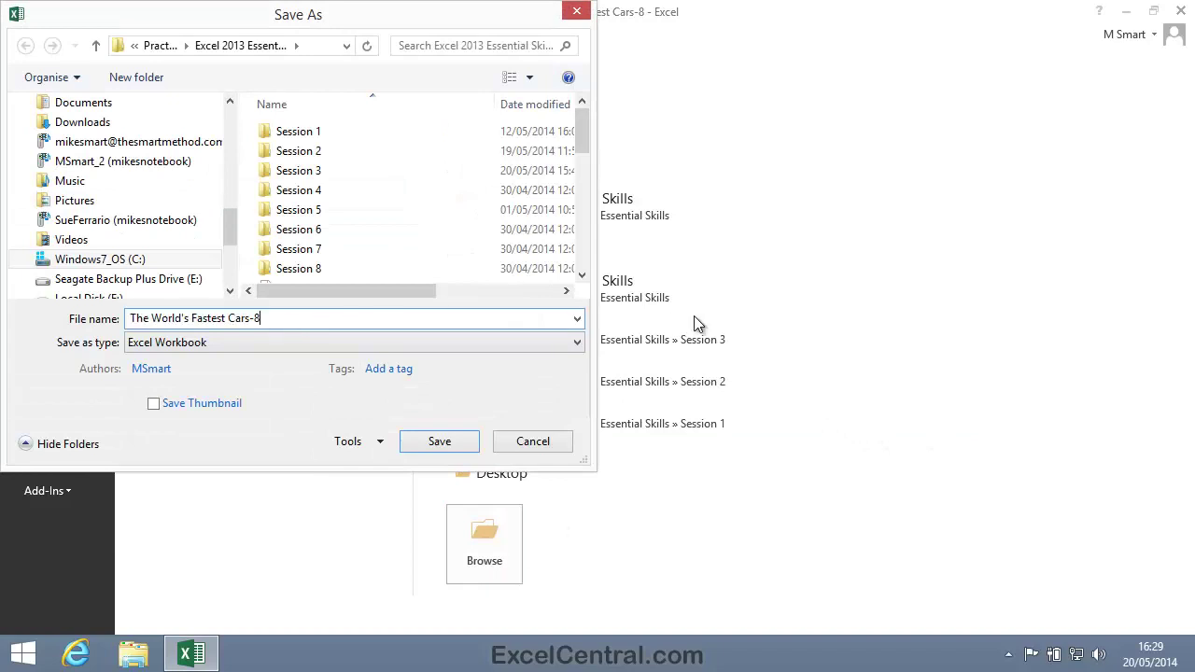
pyautogui.press('BackSpace')
pyautogui.write('9')
pyautogui.click(439, 445)
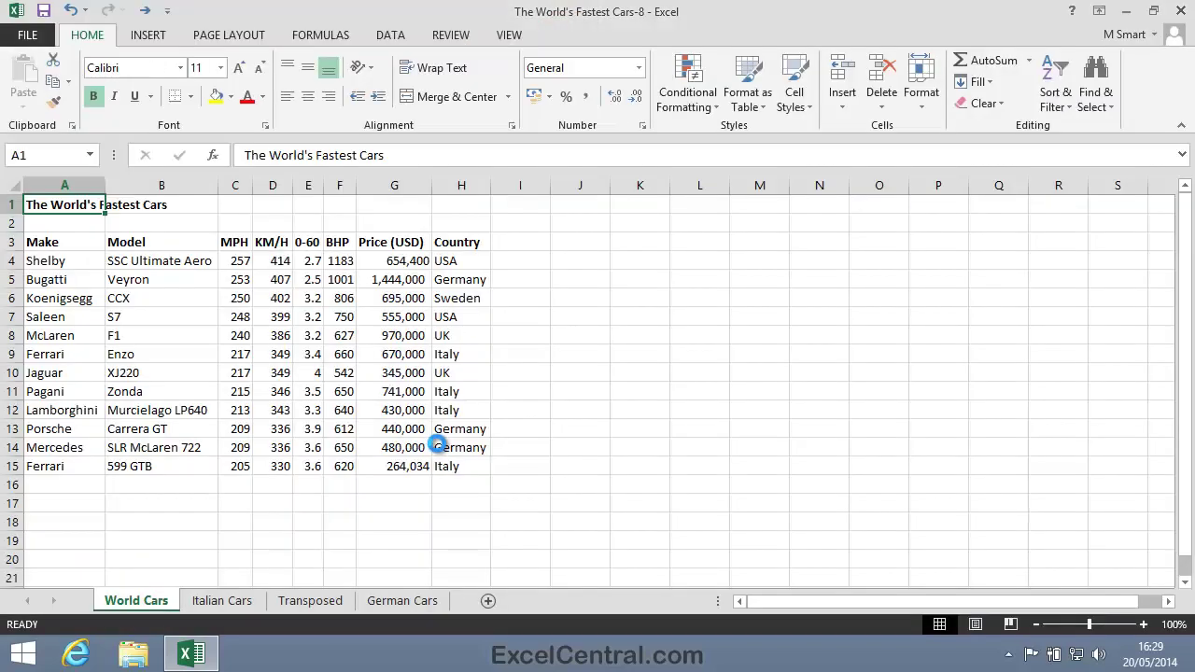